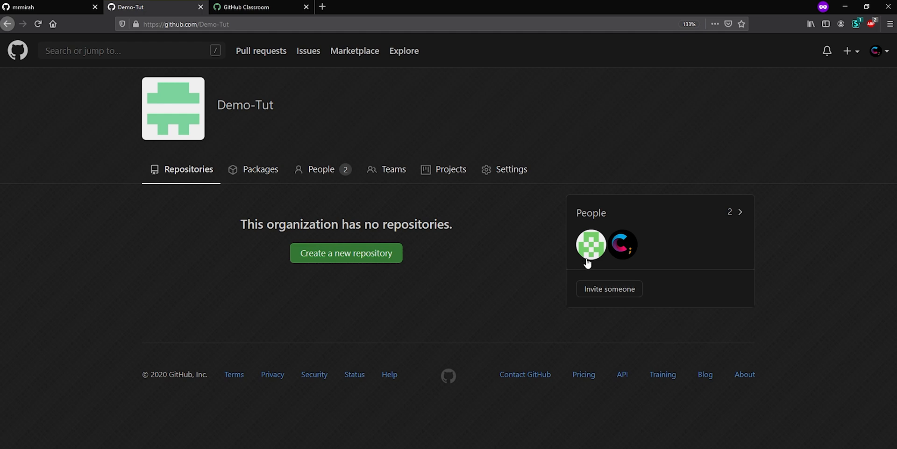
- Copy the Second Assig invitation link from GitHub Classroom and open it in an incognito Chrome window
mouse_move(587, 252)
left_click(240, 7)
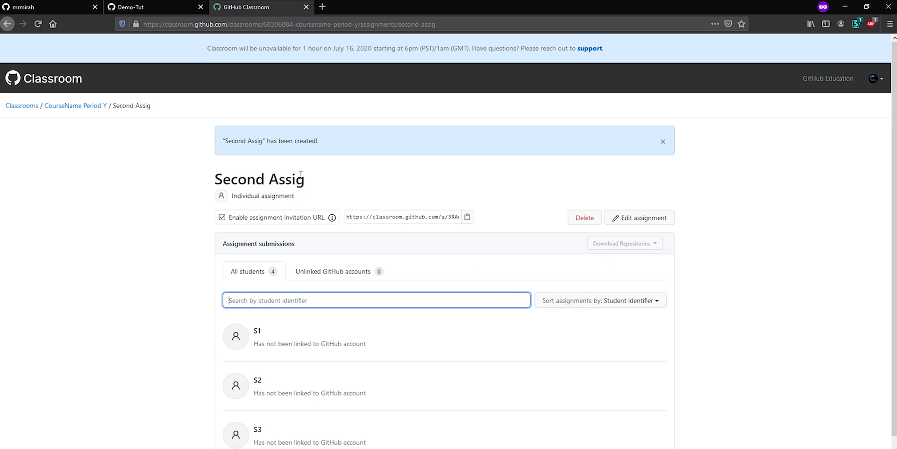
left_click(467, 218)
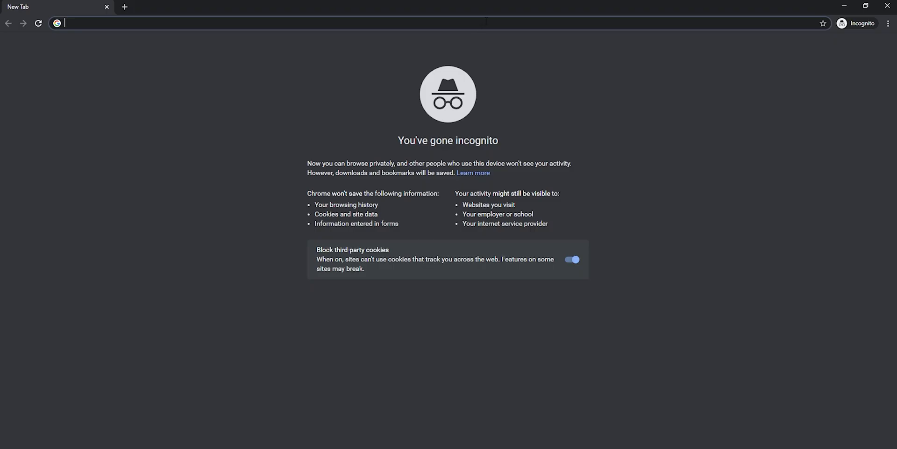
key("ctrl+v")
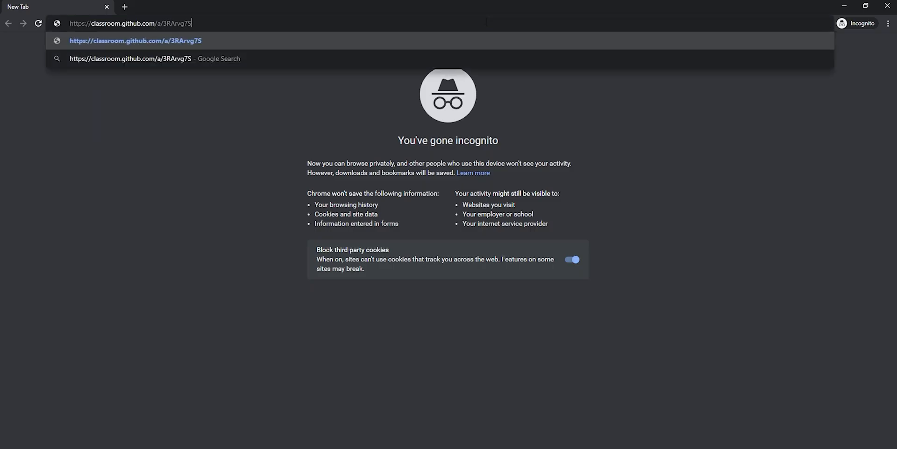
key("Return")
- Sign in to GitHub with the student account's username and password to continue to GitHub Classroom
type("MrM")
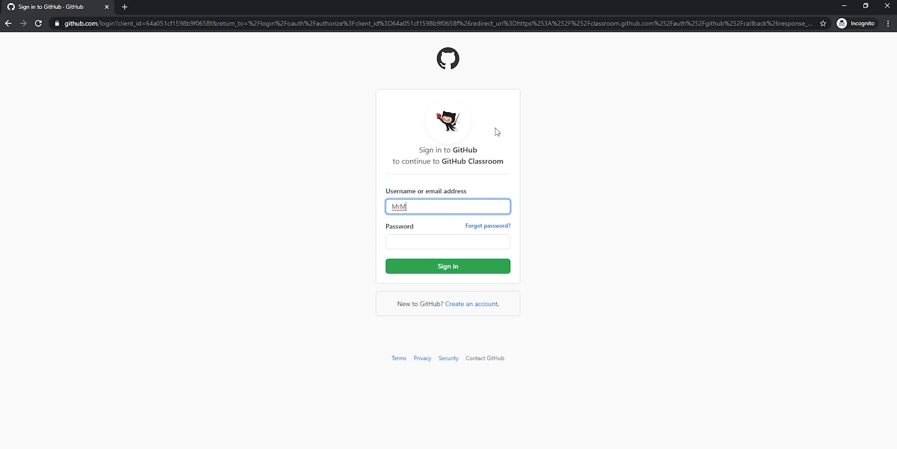
type("Tester")
key("Tab")
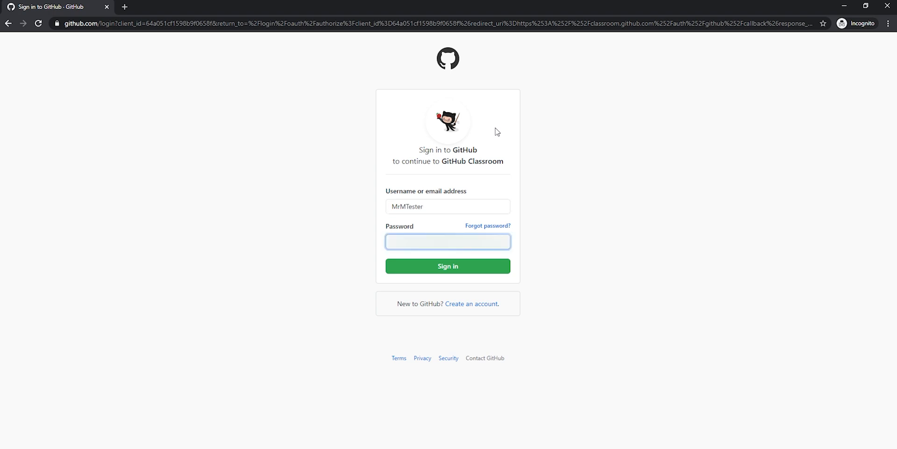
key("Return")
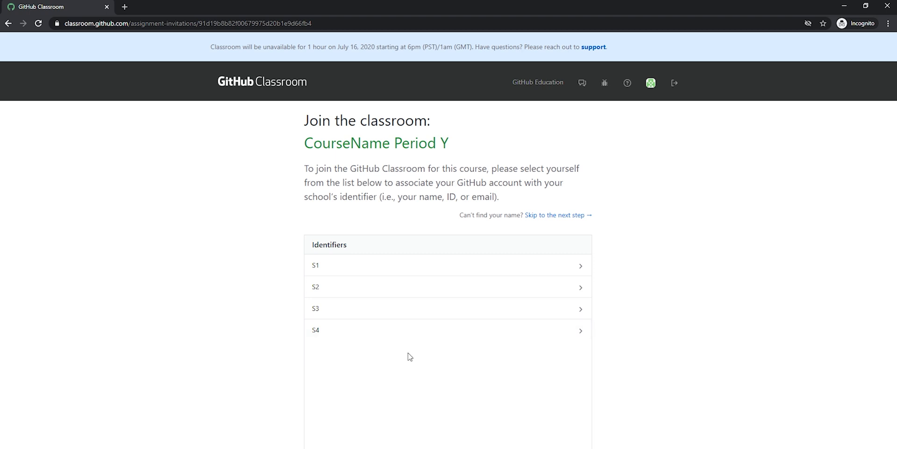
- Link the account to roster identifier S1 and accept the Second Assig assignment through to its new repository
left_click(401, 272)
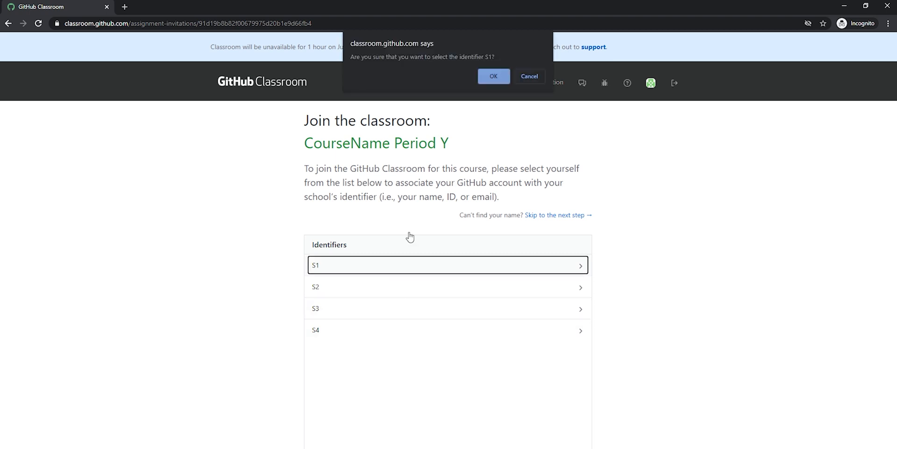
key("Return")
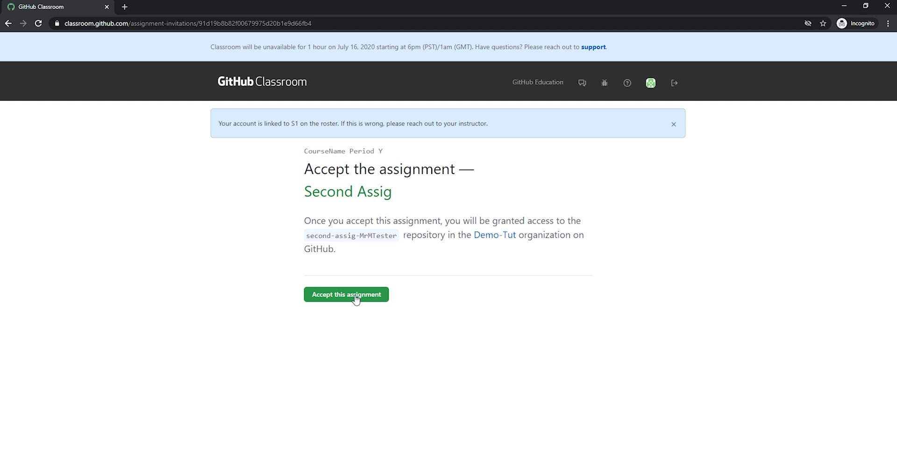
left_click(356, 299)
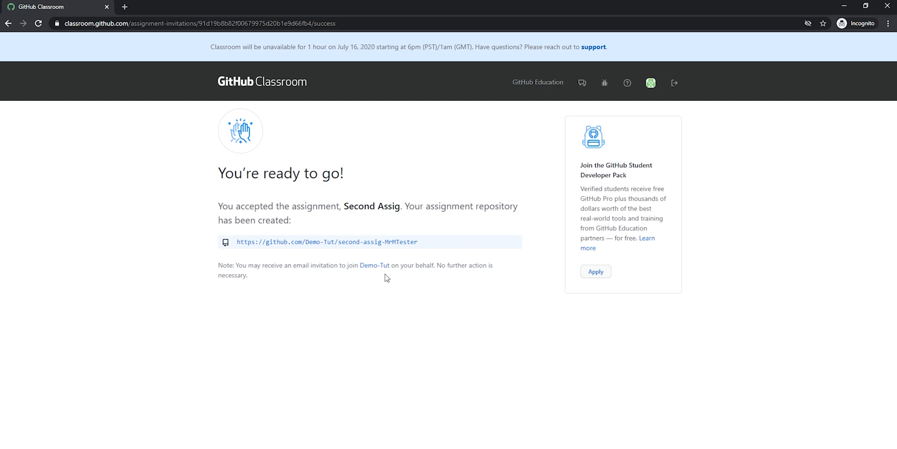
left_click(354, 242)
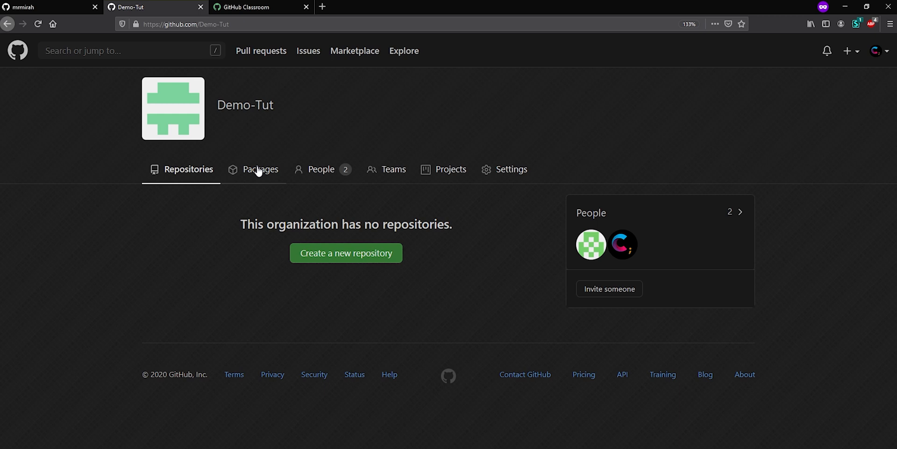
- Switch to the teacher's Firefox window, refresh the Demo-Tut organization and read the Feedback pull request in the student's second-assig repository
left_click(37, 25)
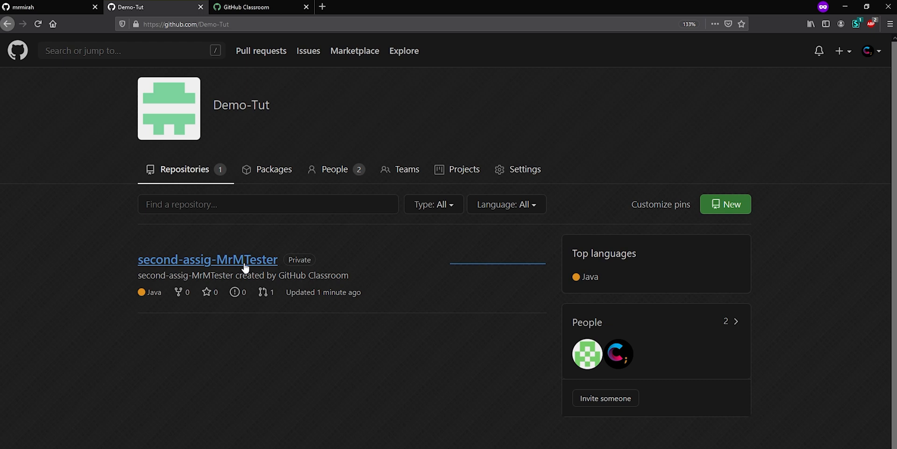
left_click(246, 265)
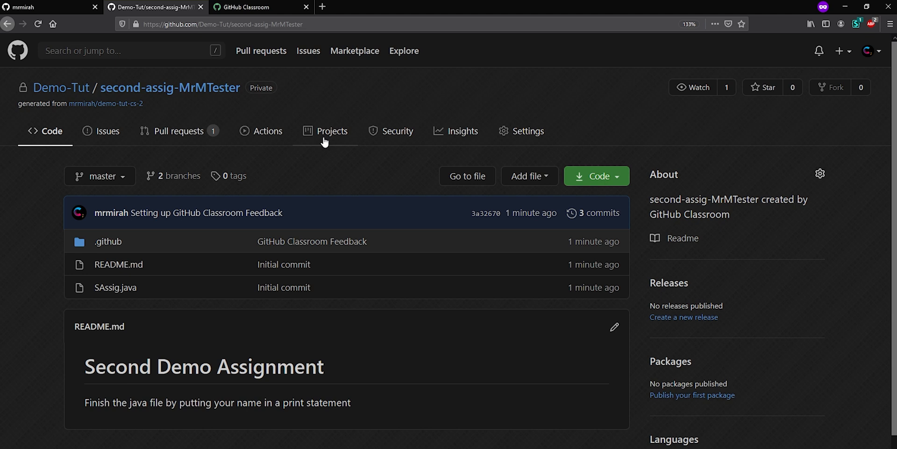
left_click(191, 134)
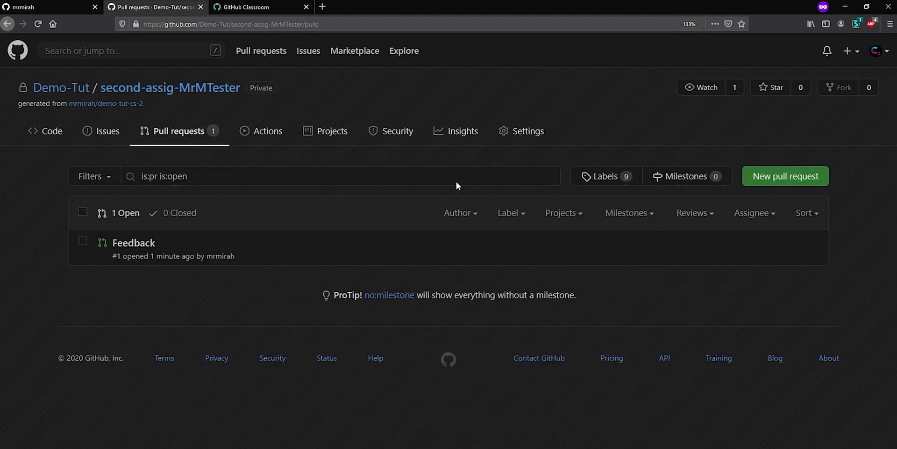
left_click(127, 244)
scroll(340, 358, "down", 5)
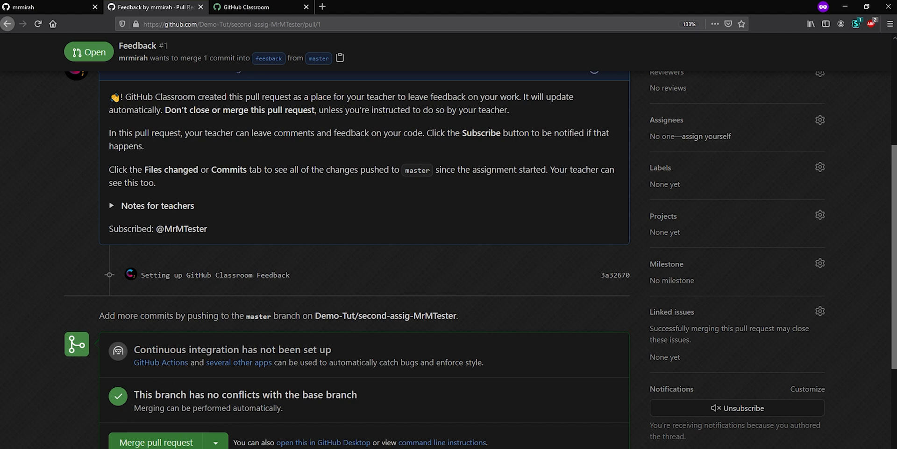
scroll(313, 397, "up", 2)
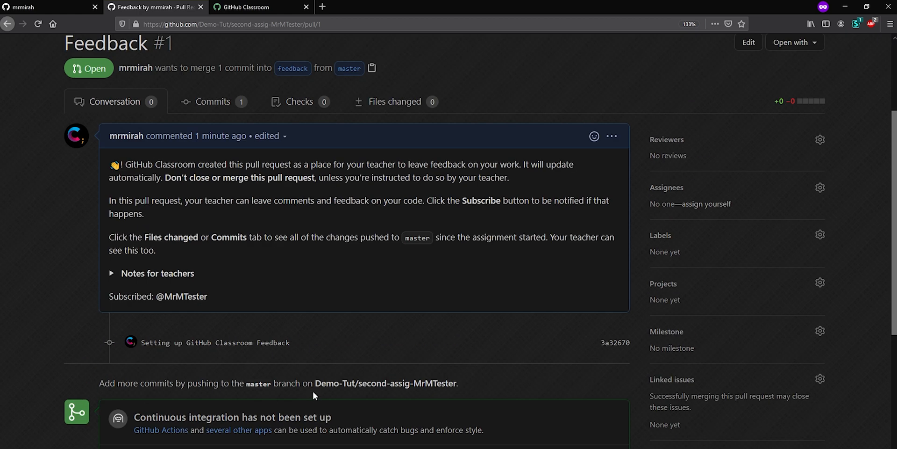
scroll(312, 390, "up", 2)
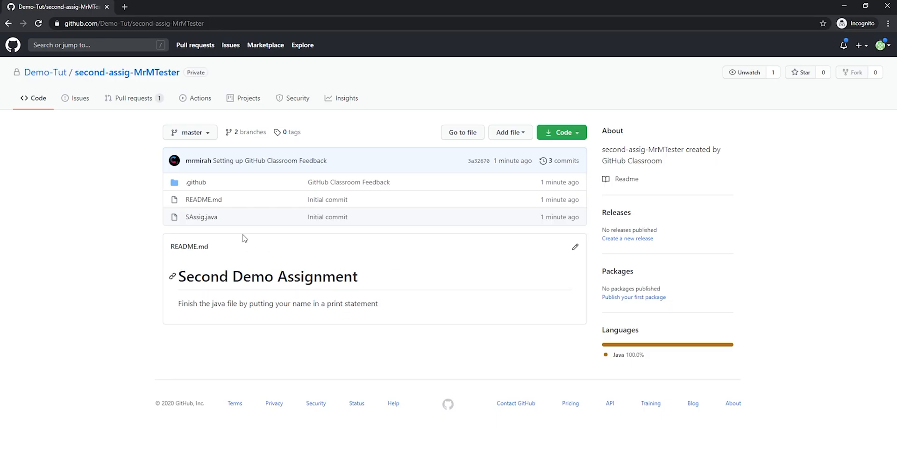
- Switch to the student's Chrome window, view SAssig.java and return to the assignment repository through the Demo-Tut organization
left_click(202, 217)
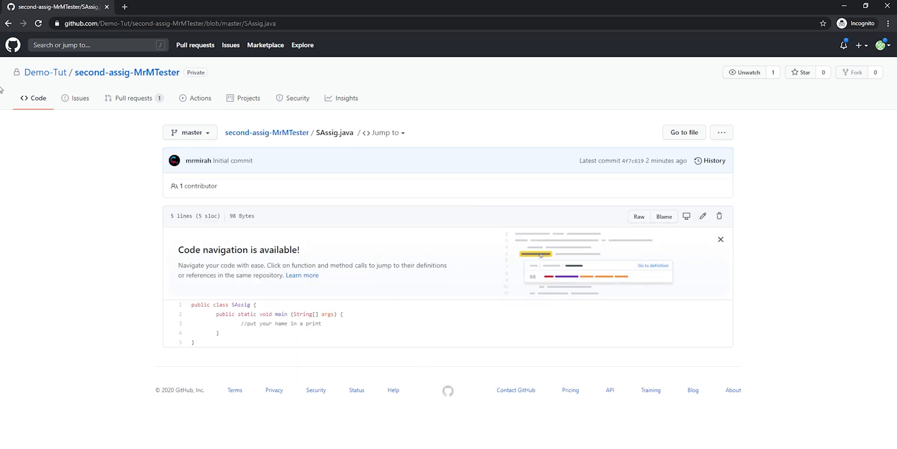
left_click(46, 72)
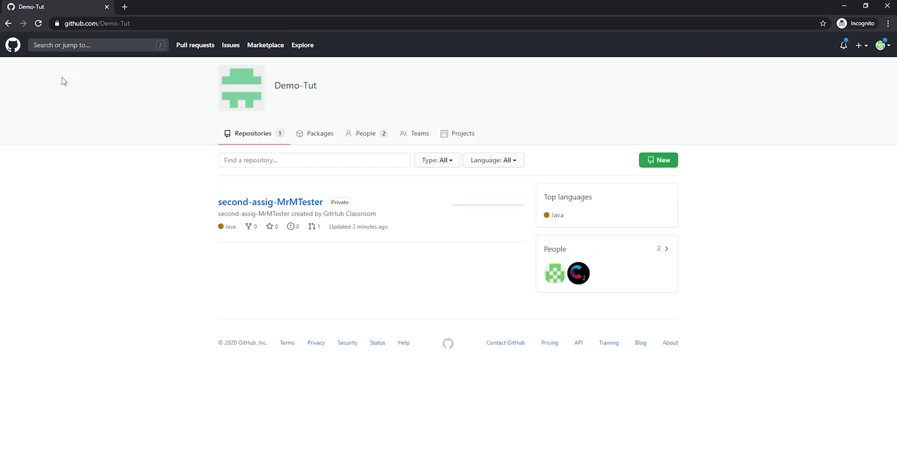
left_click(256, 203)
- Enlarge the page to 125% and copy the repository's HTTPS clone URL
key("ctrl+plus")
key("ctrl+plus")
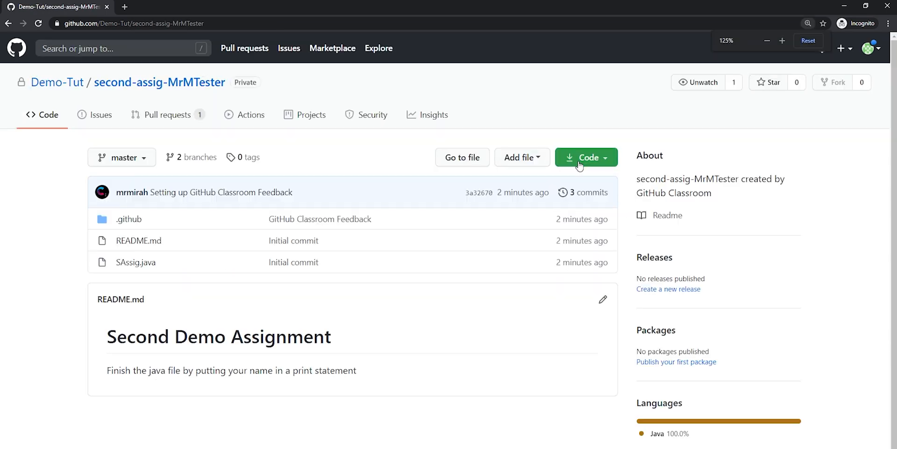
left_click(579, 159)
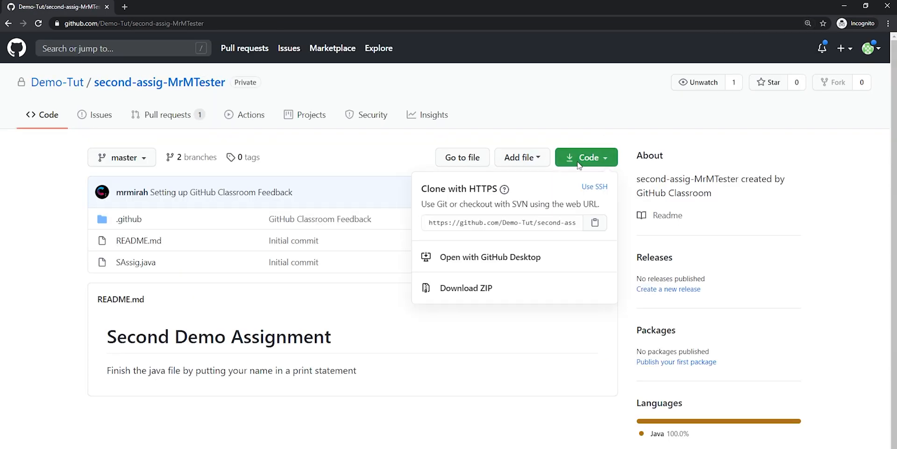
left_click(591, 226)
left_click(45, 309)
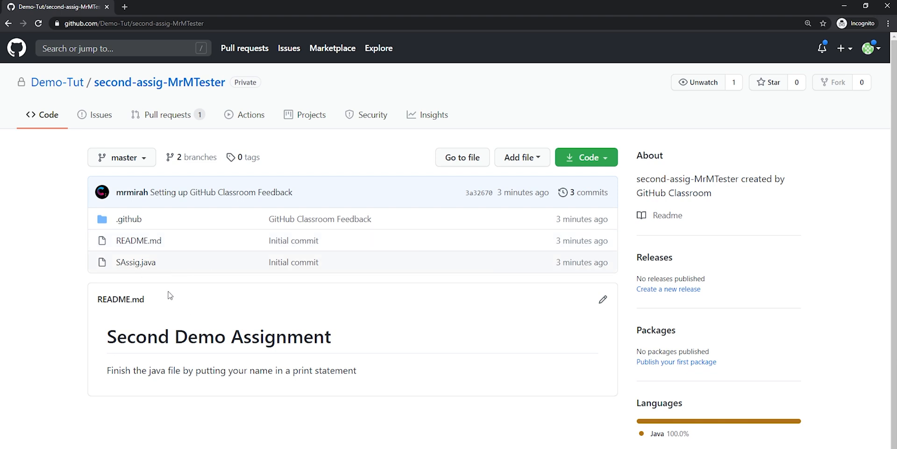
- Edit SAssig.java and add a System.out.println statement with the student's name below the "put your name in a print" comment
left_click(143, 266)
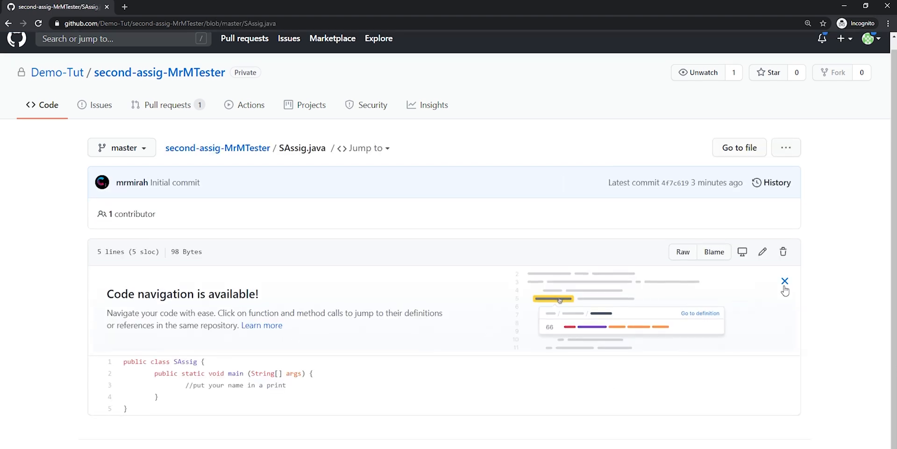
left_click(783, 287)
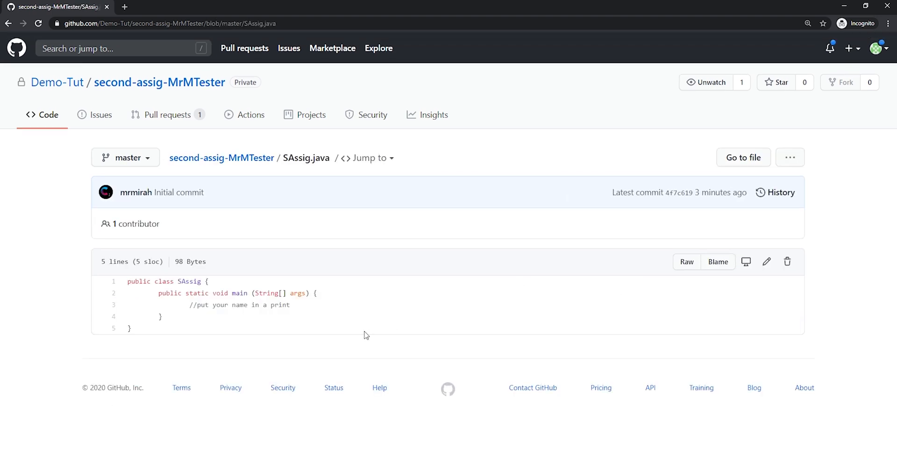
left_click(770, 263)
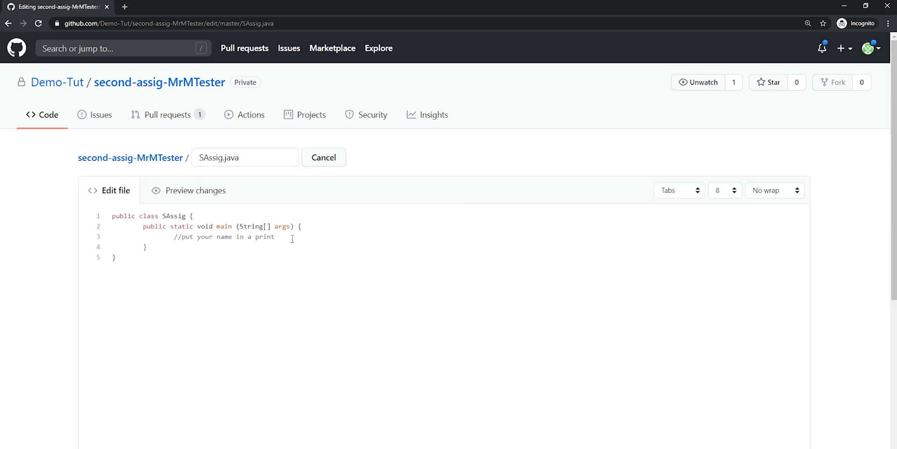
type("System.out.println(\"mrmirah")
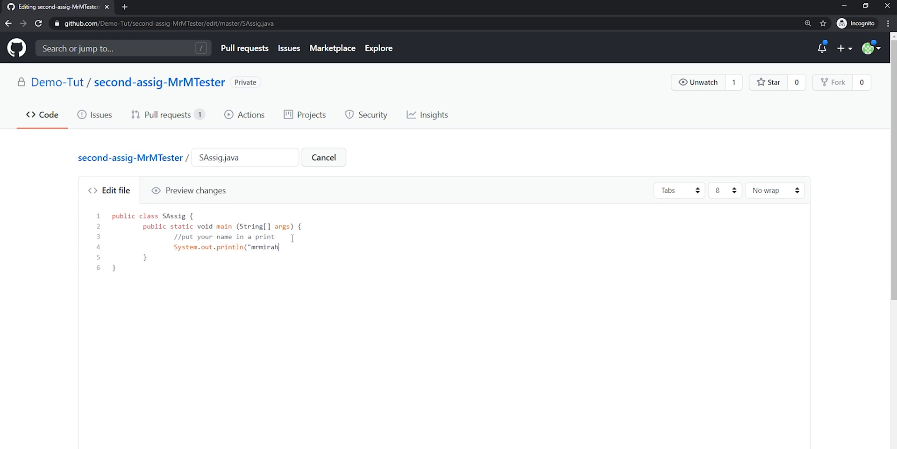
type("\");")
- Commit the SAssig.java edit with the default message and return to the repository's file overview
scroll(240, 232, "down", 5)
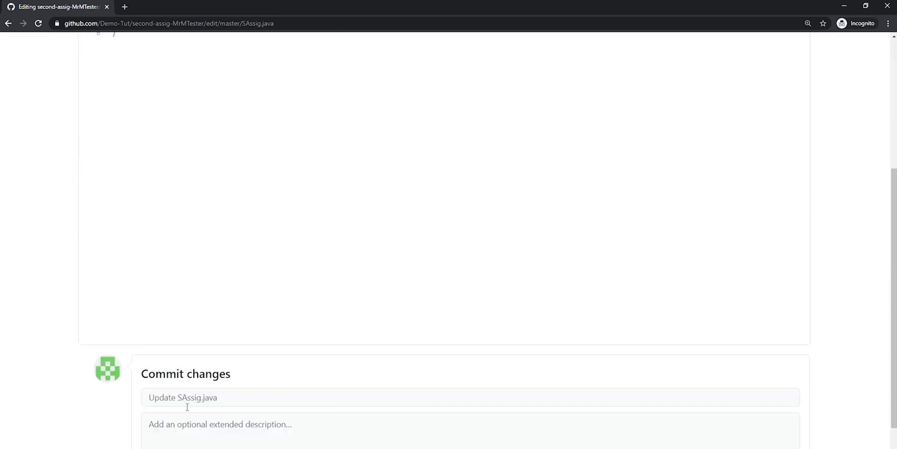
scroll(188, 407, "down", 2)
left_click(188, 442)
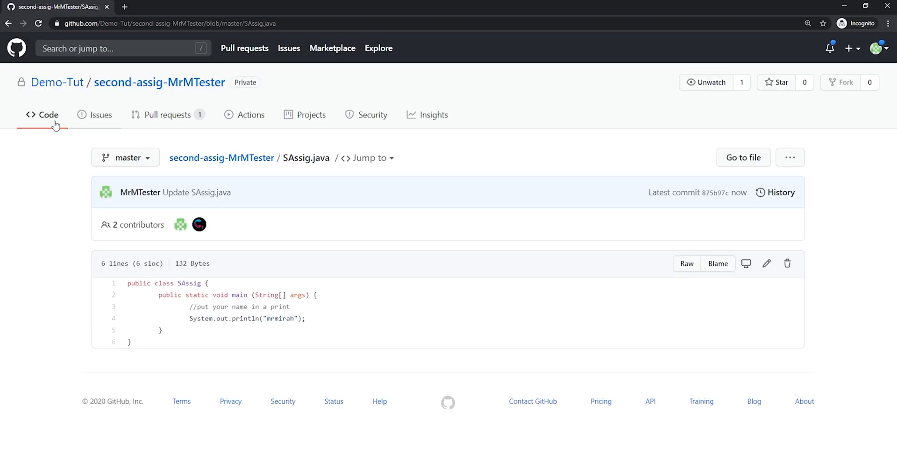
left_click(46, 120)
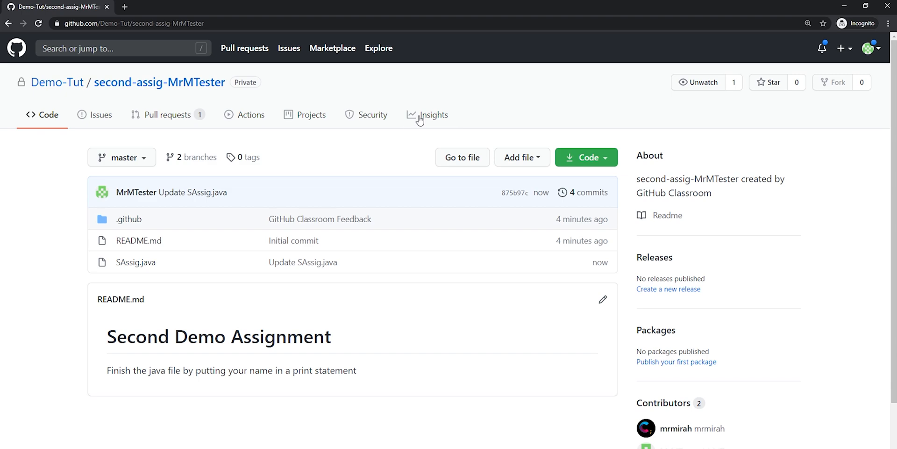
- Switch to the teacher's Firefox window and examine the Feedback pull request's conversation, commits and changed files
key("alt+Tab")
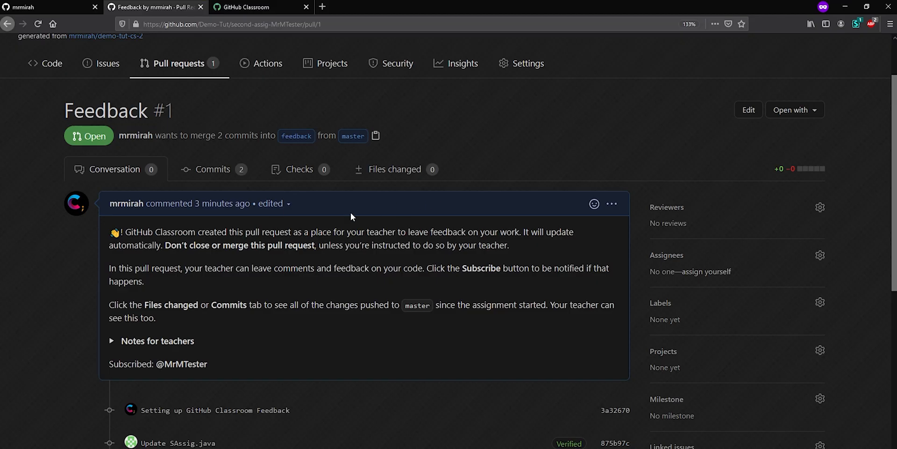
scroll(262, 220, "down", 3)
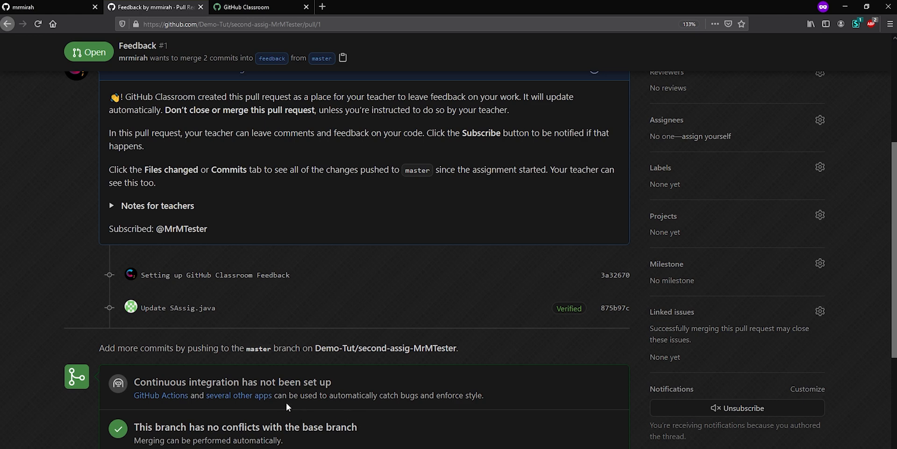
scroll(286, 402, "up", 5)
left_click(217, 248)
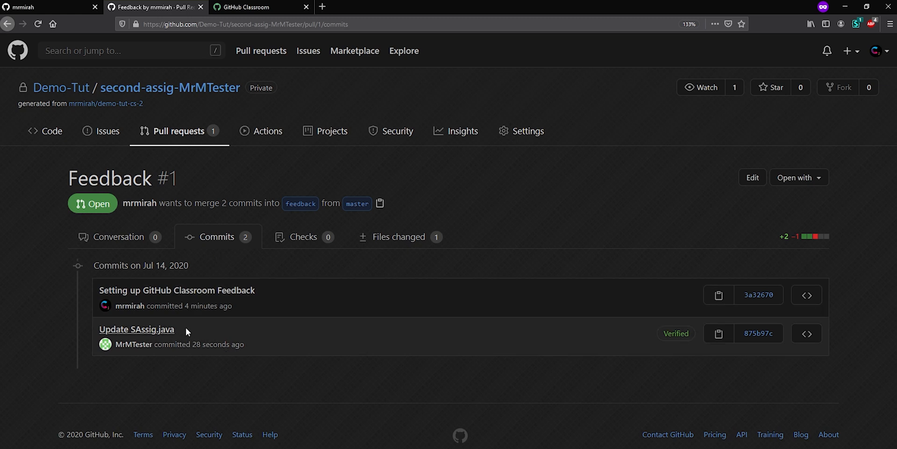
left_click(393, 237)
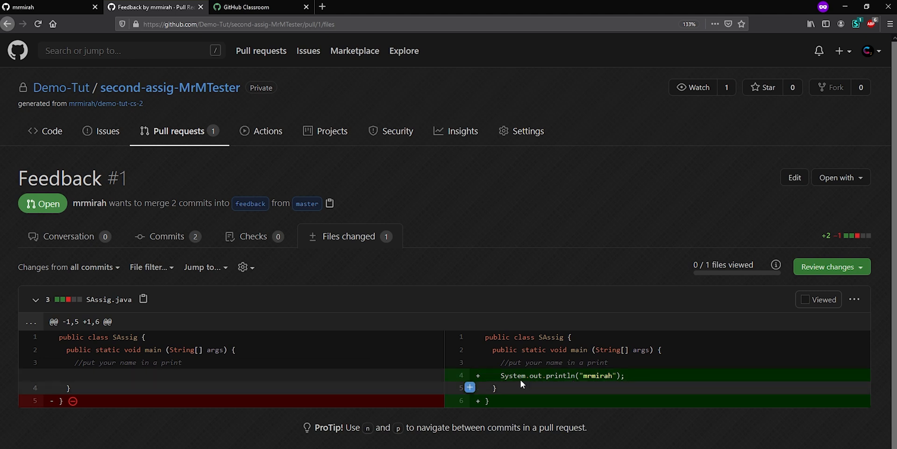
- Try starting a multi-line comment on lines 4 to 6 of SAssig.java, discarding the empty comment drafts
left_click(470, 374)
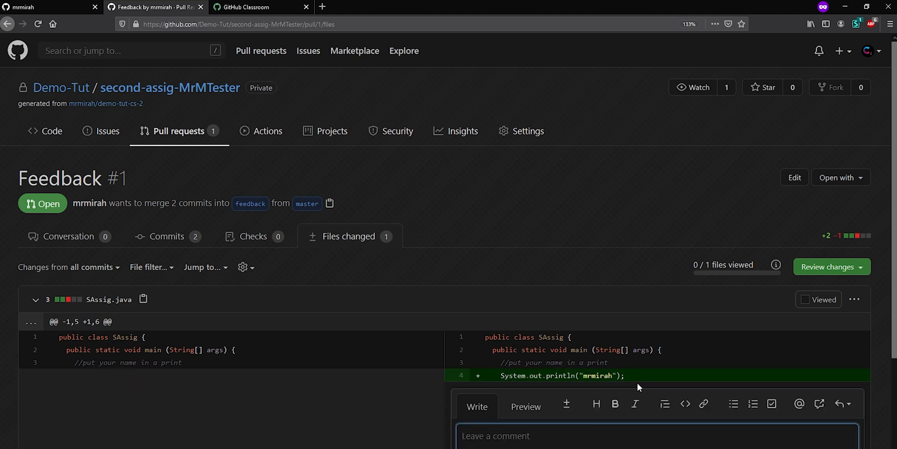
scroll(636, 387, "down", 2)
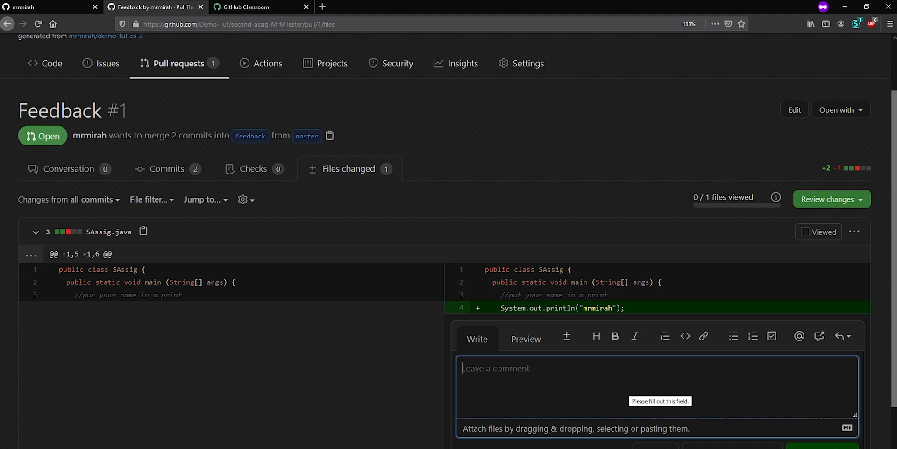
scroll(629, 386, "down", 2)
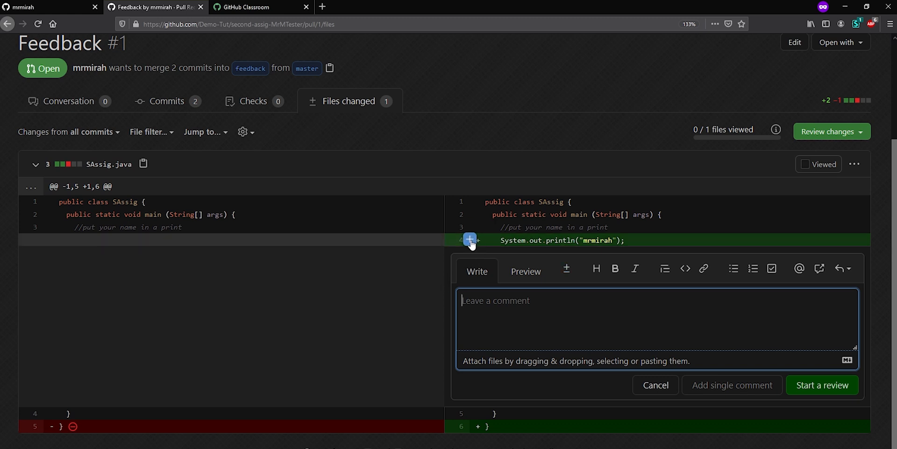
left_click_drag(469, 239, 469, 424)
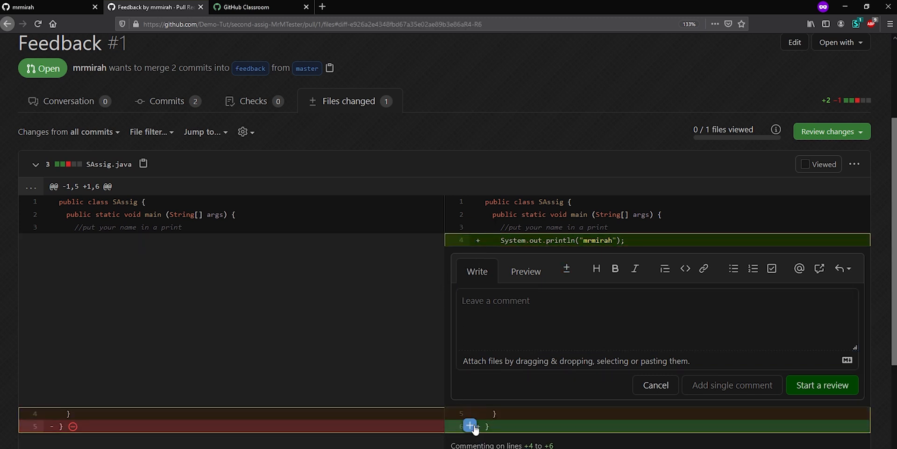
left_click(666, 394)
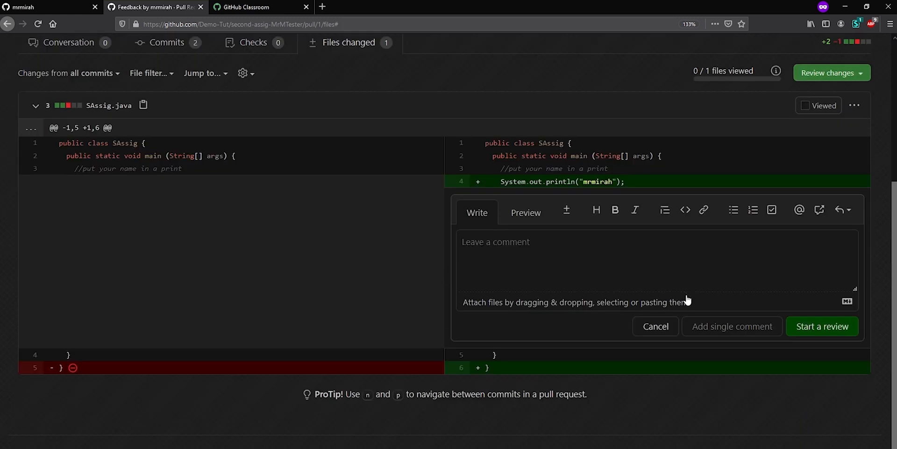
left_click(656, 326)
left_click_drag(470, 341, 475, 367)
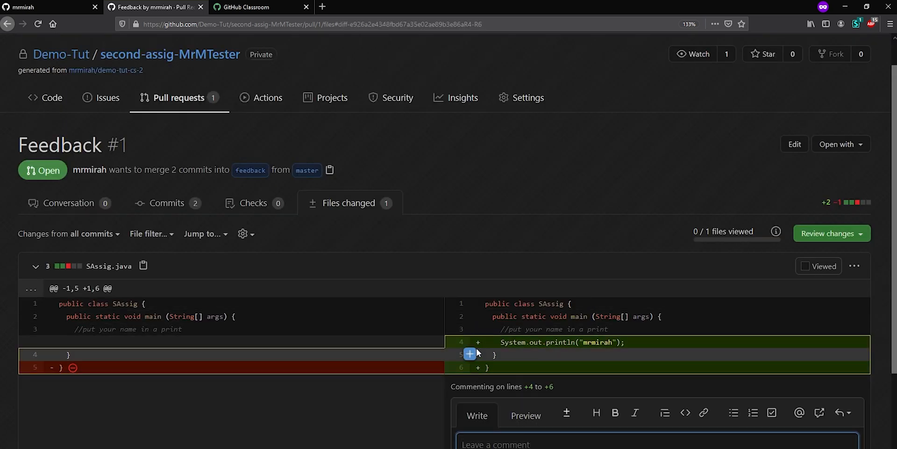
scroll(511, 369, "down", 3)
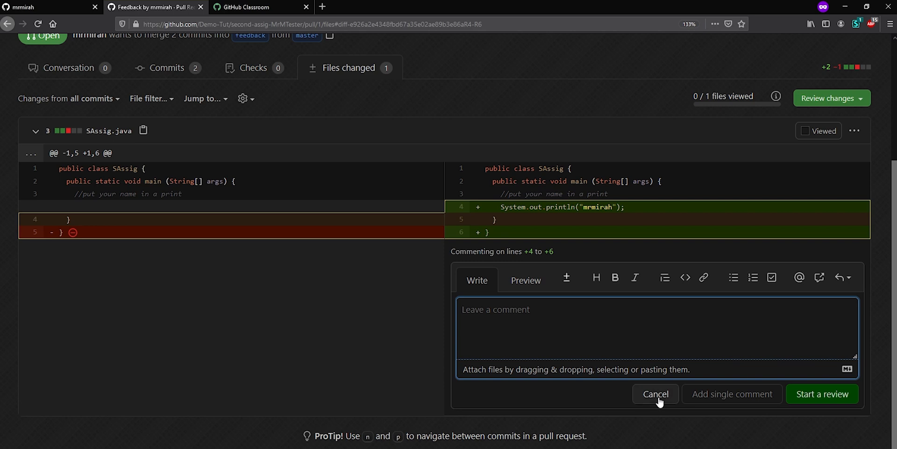
left_click(659, 401)
- Open a comment draft on the added System.out.println line and discard the extra draft on line 6
left_click(470, 340)
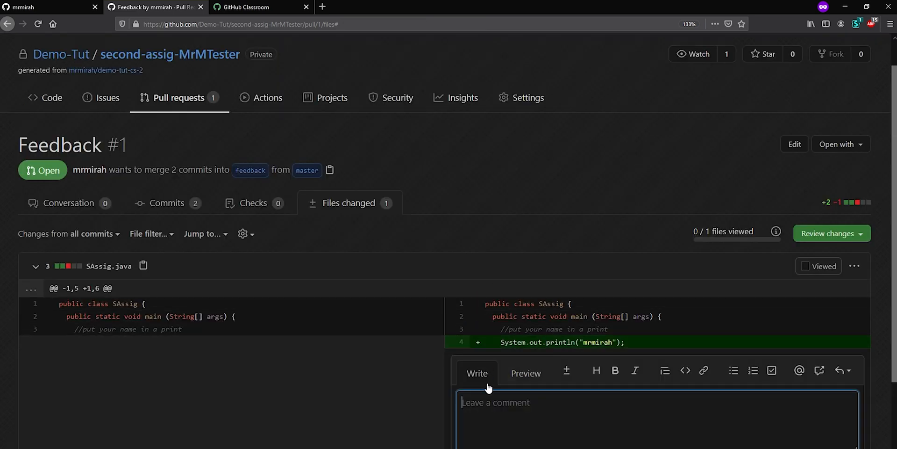
scroll(488, 411, "down", 3)
left_click(475, 368)
scroll(625, 388, "down", 3)
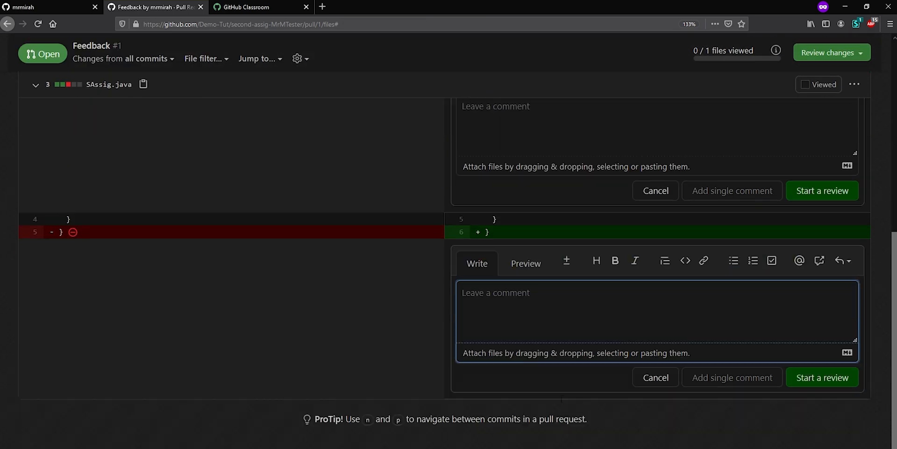
left_click(655, 353)
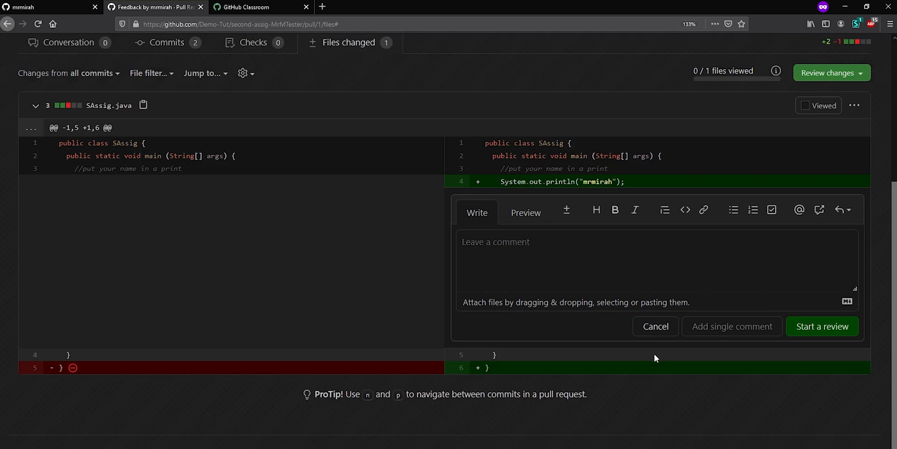
- Post the single comment "Great job here, have you thought about only using print instead of println? What is the difference between the two?" on line 4
left_click(566, 250)
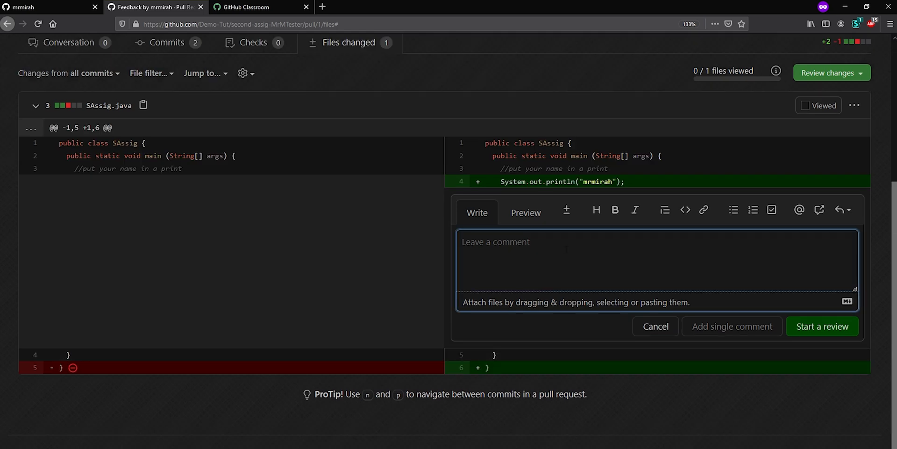
type("Great job here")
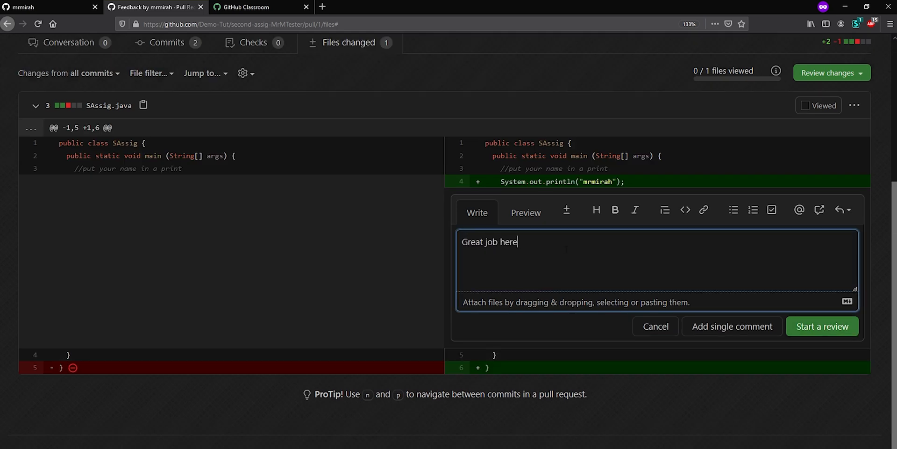
type(", have you thought about only u")
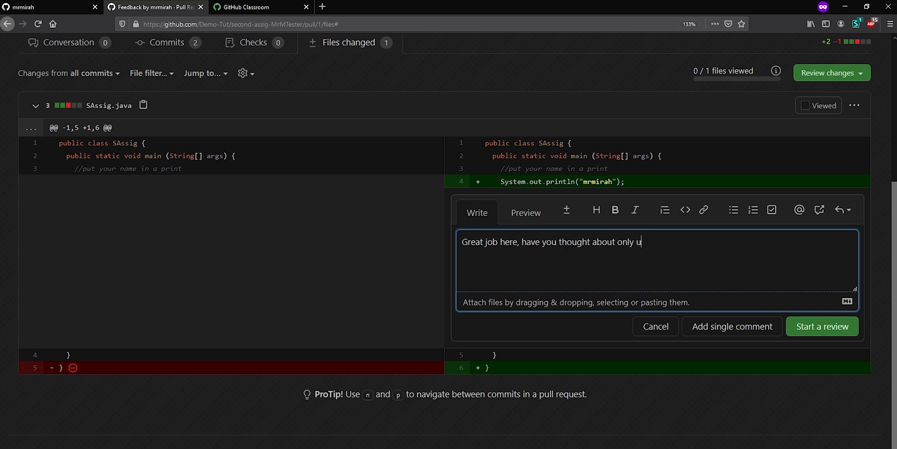
type("sing print instead of println")
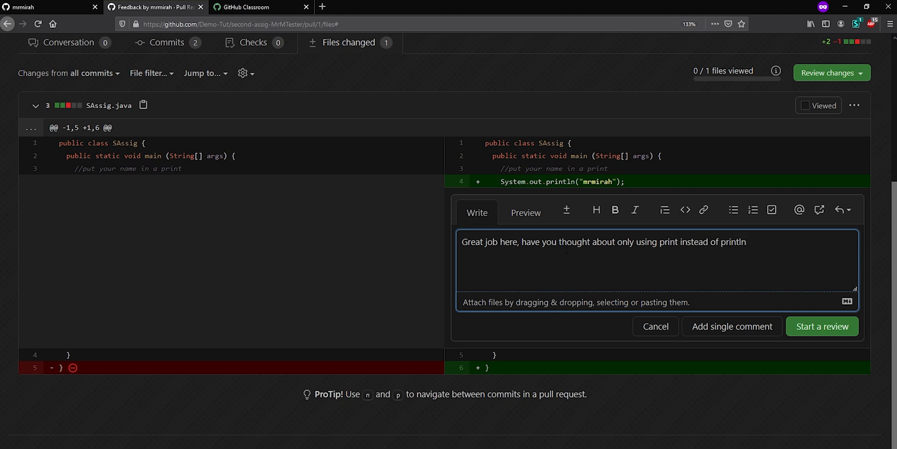
type("?  What is the diffe")
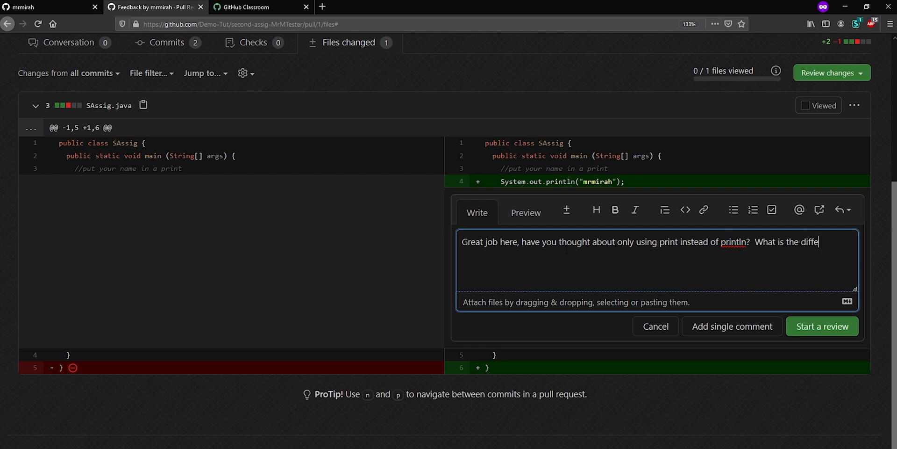
type("rence between the two?")
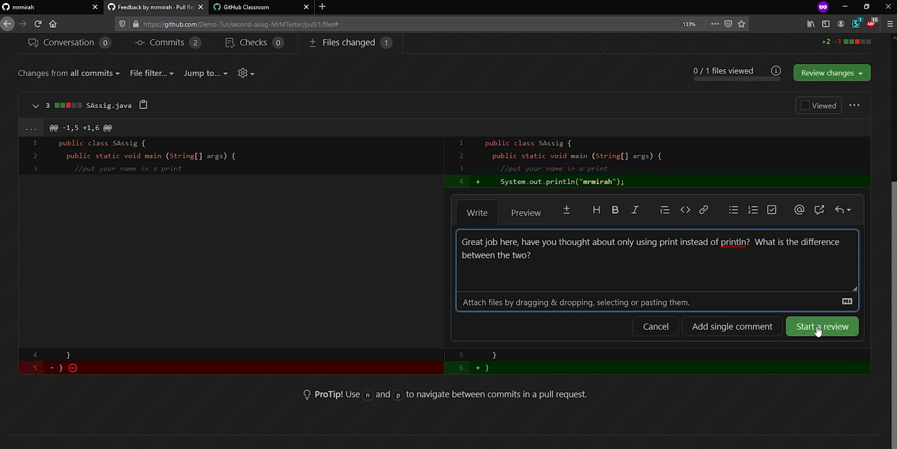
left_click(747, 327)
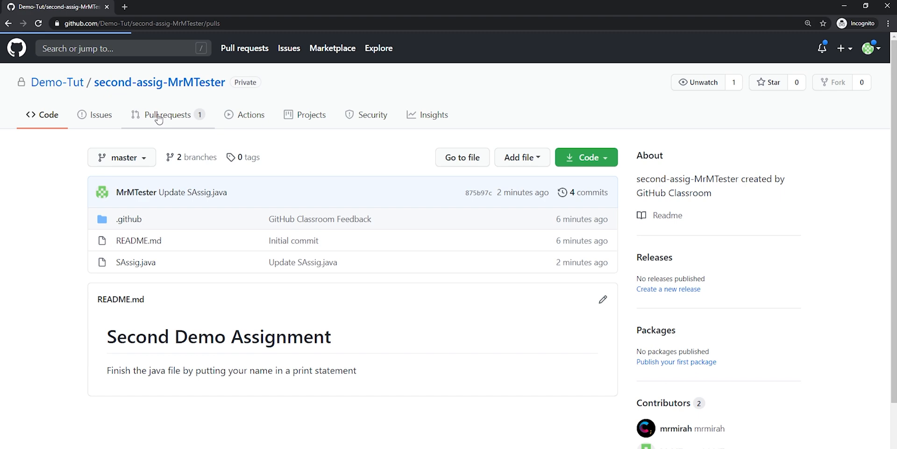
- Switch to the student's Chrome window and read the teacher's comment in the Feedback pull request's conversation and changed files
left_click(181, 117)
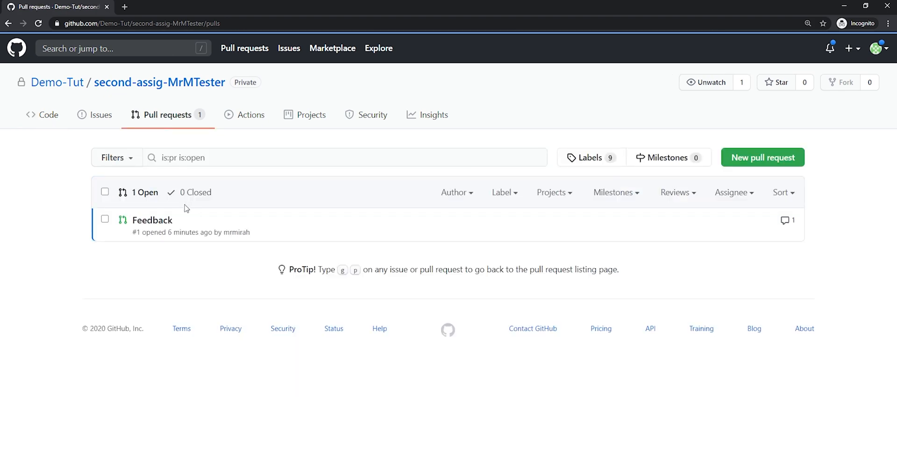
left_click(155, 220)
scroll(232, 316, "down", 5)
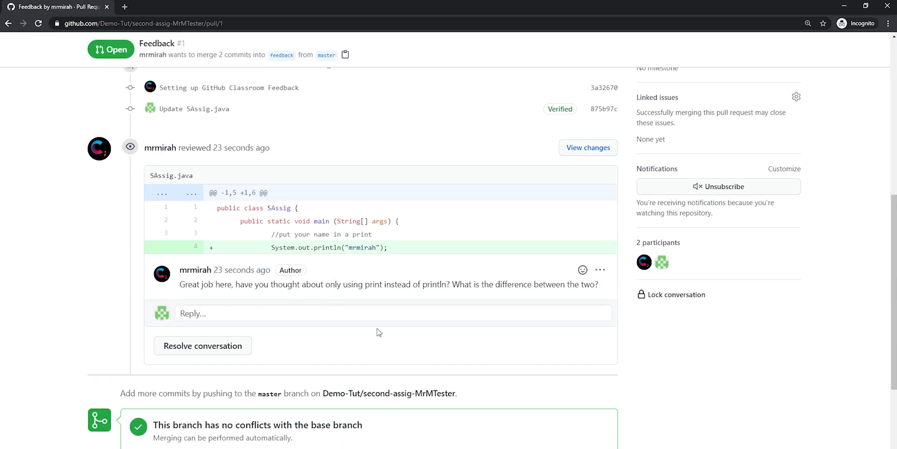
scroll(379, 329, "up", 10)
left_click(391, 217)
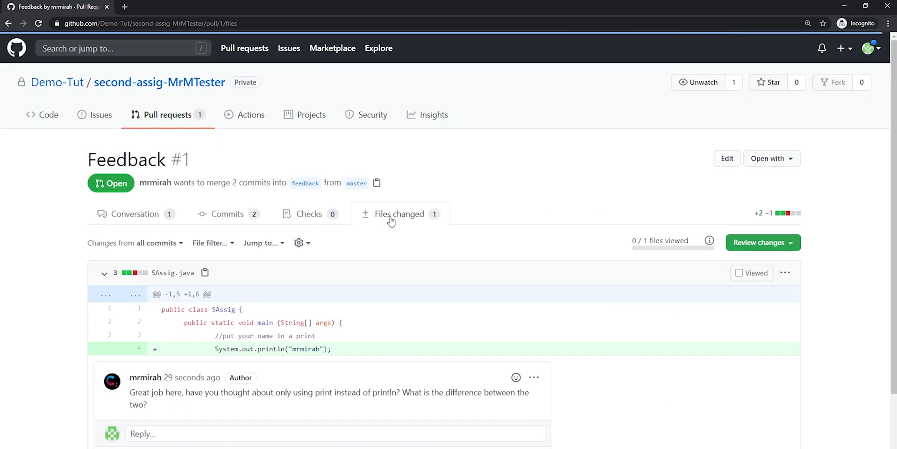
scroll(444, 327, "down", 3)
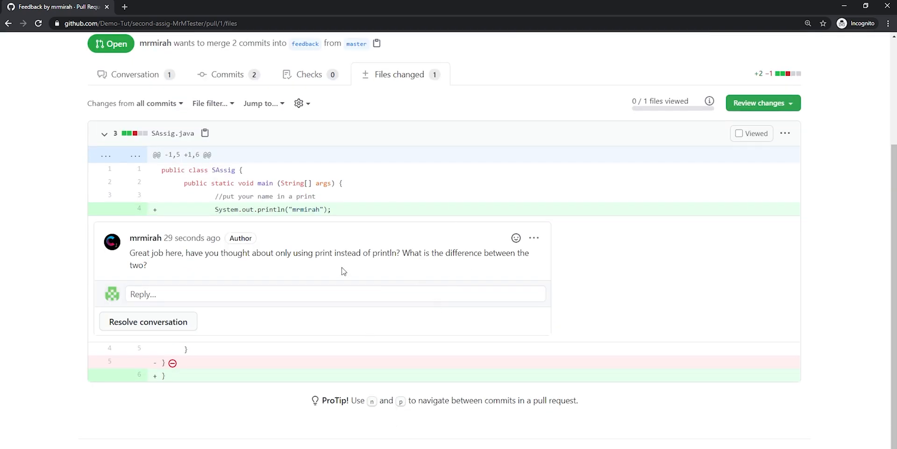
- Examine the "Update SAssig.java" commit from the Feedback pull request's commit list
left_click(227, 76)
left_click(150, 300)
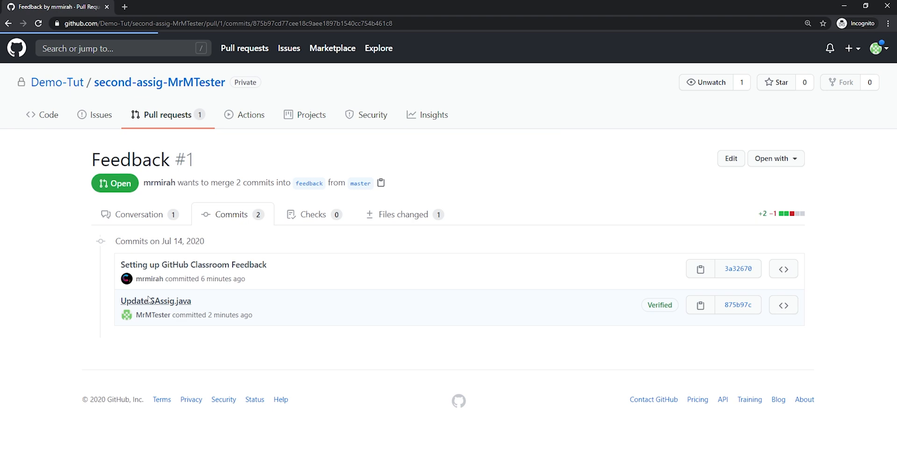
scroll(254, 280, "down", 4)
scroll(269, 297, "up", 1)
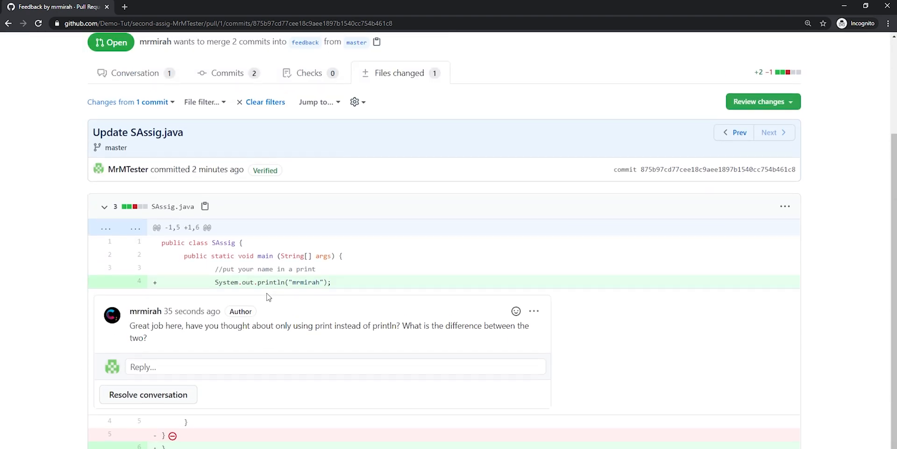
scroll(257, 268, "up", 2)
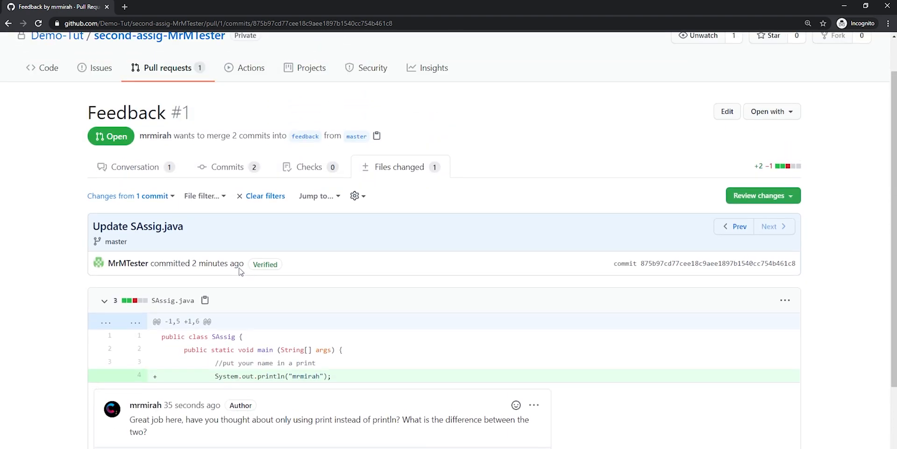
- In the pull request's conversation, give the teacher's comment a thumbs-up and reply "The difference is the new line placed at the end"
left_click(115, 166)
scroll(374, 234, "down", 7)
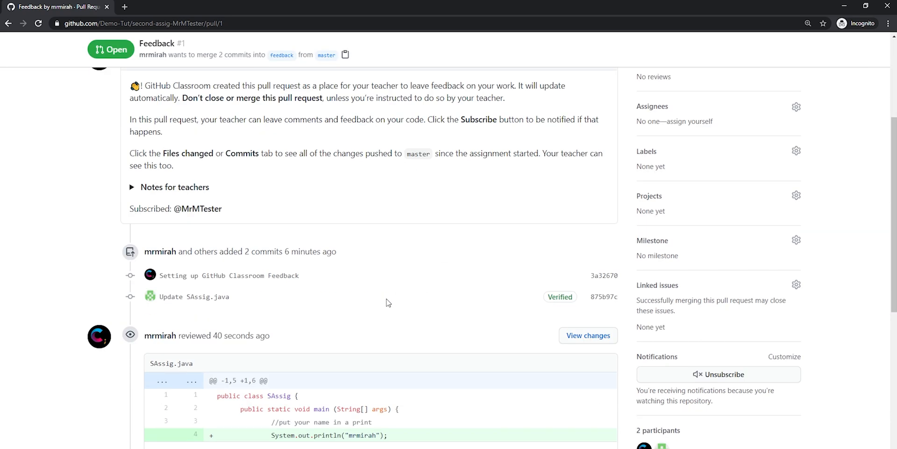
left_click(314, 357)
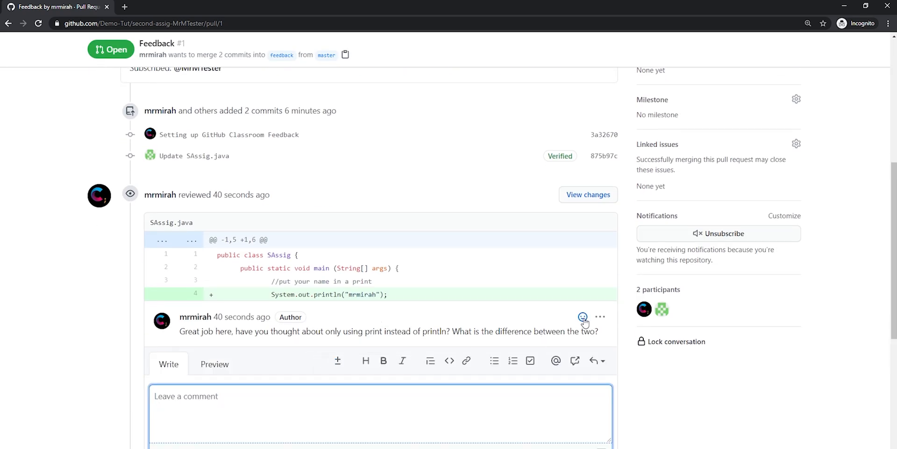
left_click(374, 440)
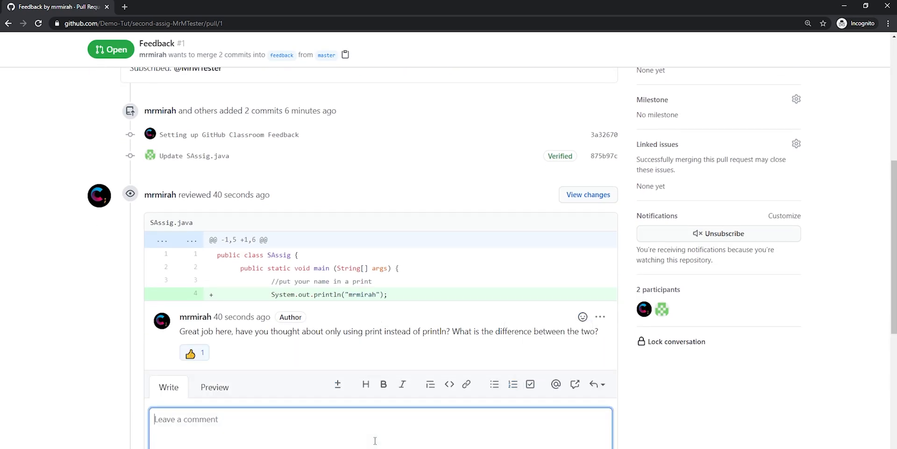
type("The differe")
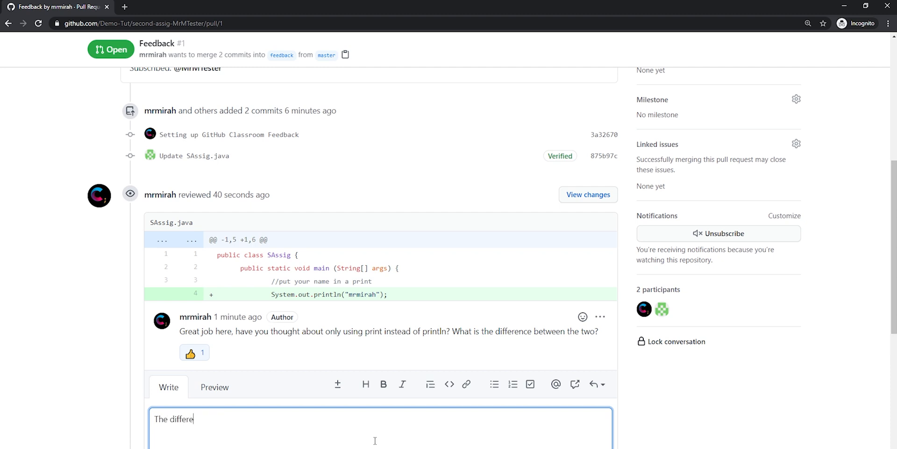
type("nce is the new line placed at the end")
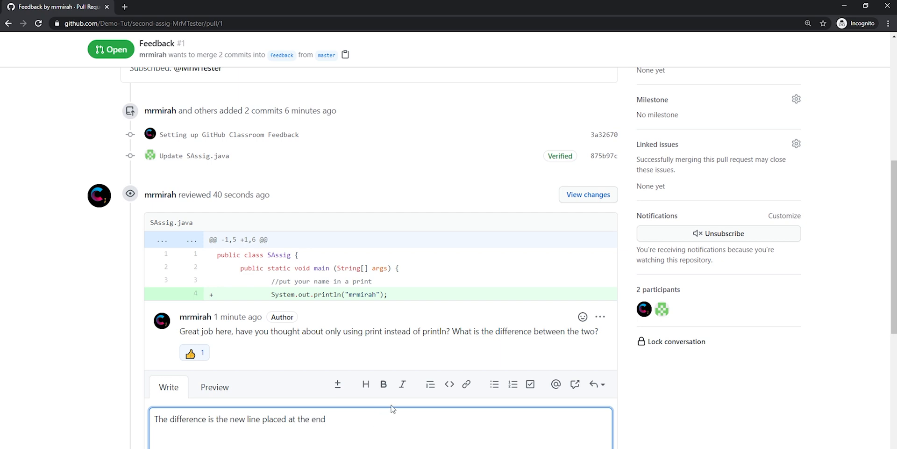
scroll(393, 409, "down", 3)
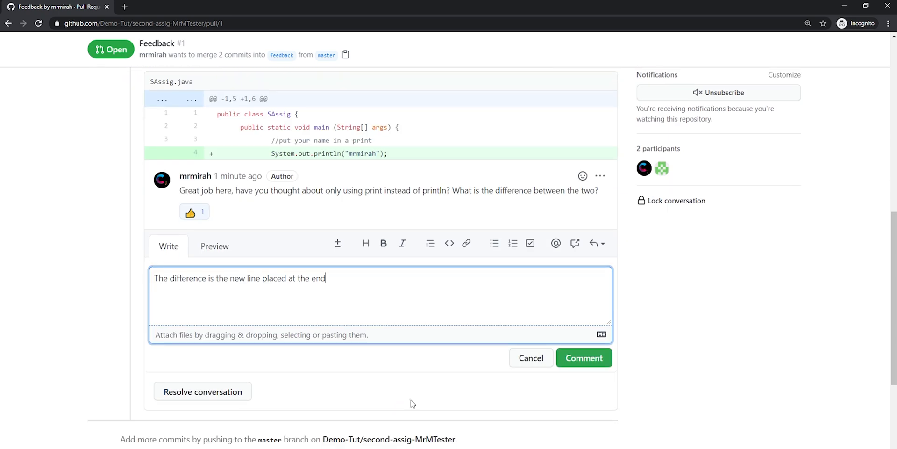
left_click(584, 358)
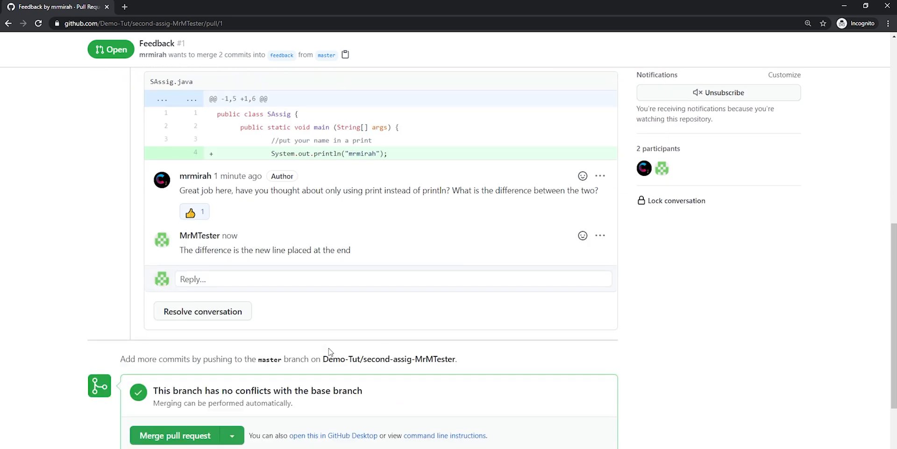
- Resolve the SAssig.java review conversation, and expand and collapse the resolved thread
left_click(238, 317)
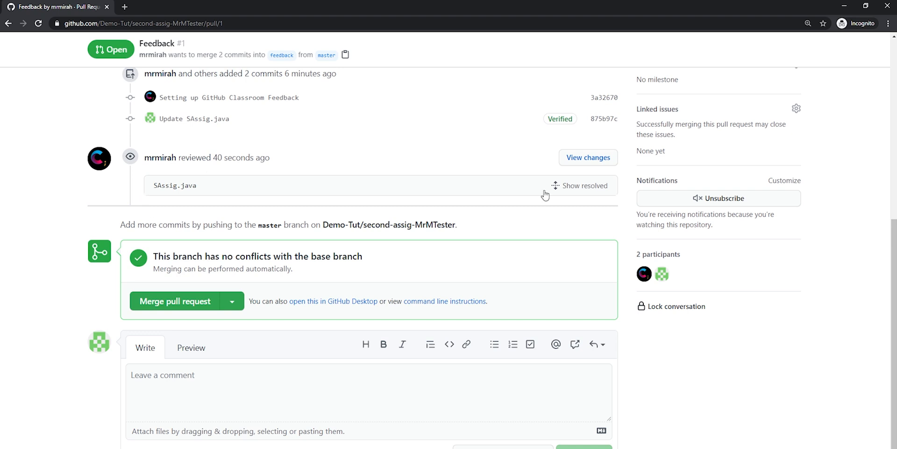
left_click(559, 188)
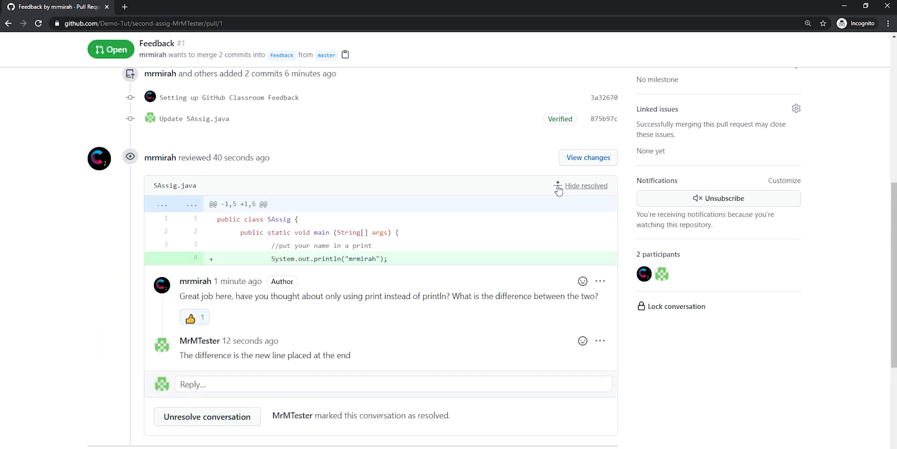
left_click(560, 187)
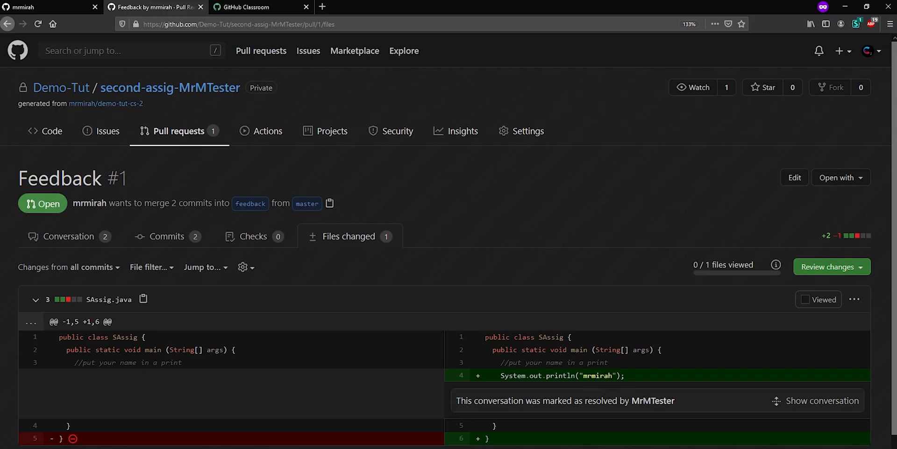
- Switch to the teacher's Firefox window and show the resolved conversation under line 4 of SAssig.java
left_click(795, 401)
scroll(696, 391, "down", 2)
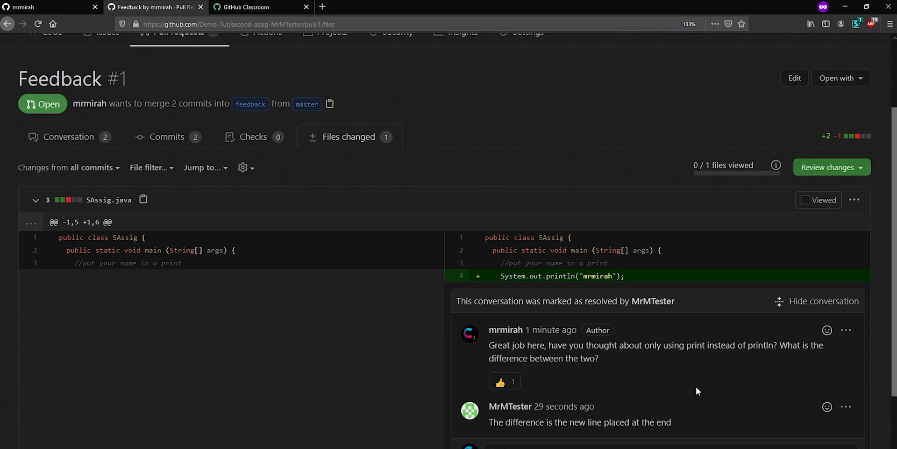
- Go to the Feedback pull request's conversation and expand the resolved SAssig.java thread to show the comment and the student's reply
scroll(696, 387, "down", 3)
scroll(421, 256, "up", 1)
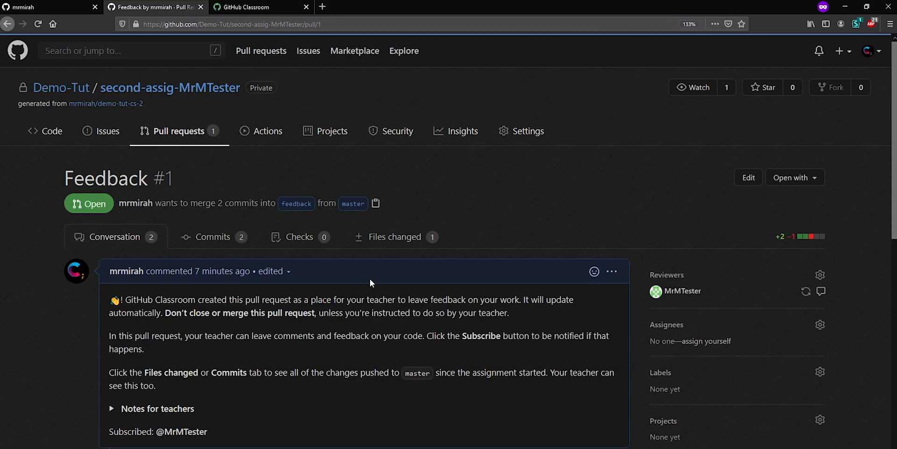
scroll(373, 279, "down", 6)
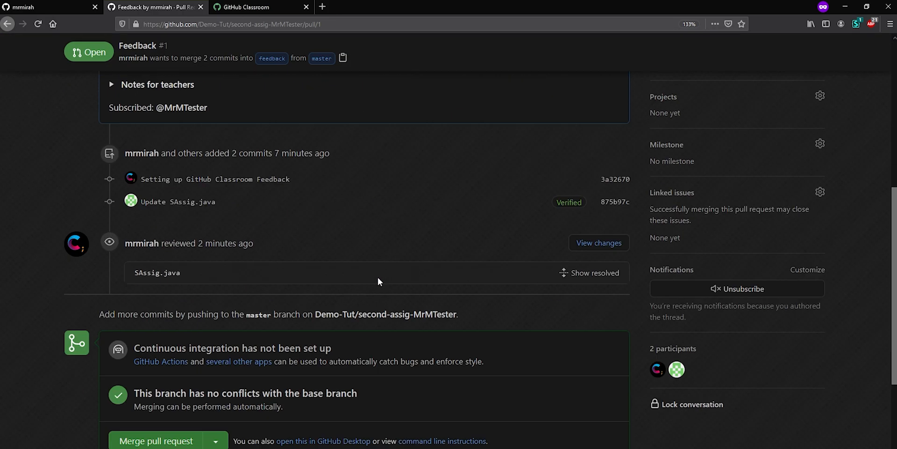
scroll(378, 276, "down", 5)
scroll(595, 246, "up", 6)
scroll(596, 246, "down", 1)
left_click(586, 201)
scroll(420, 281, "down", 2)
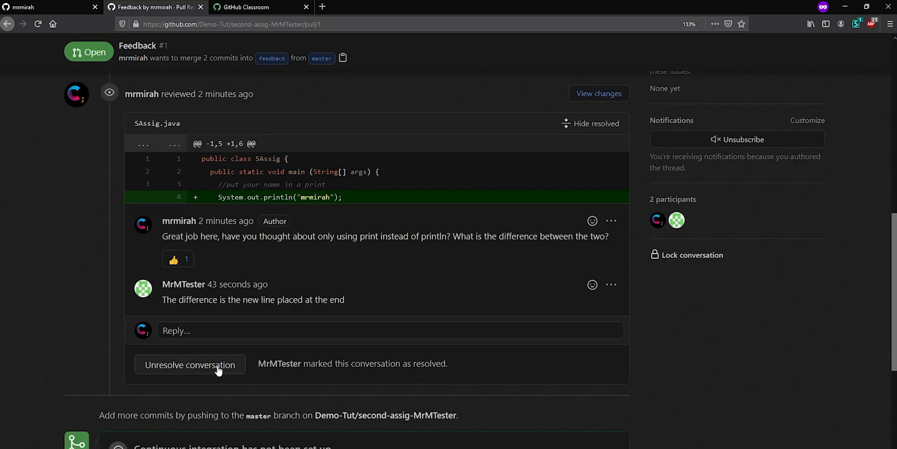
- Review the Feedback pull request's conversation, covering the resolved thread, commit entries, GitHub Classroom introduction and the reviewer's profile summary
scroll(392, 340, "up", 3)
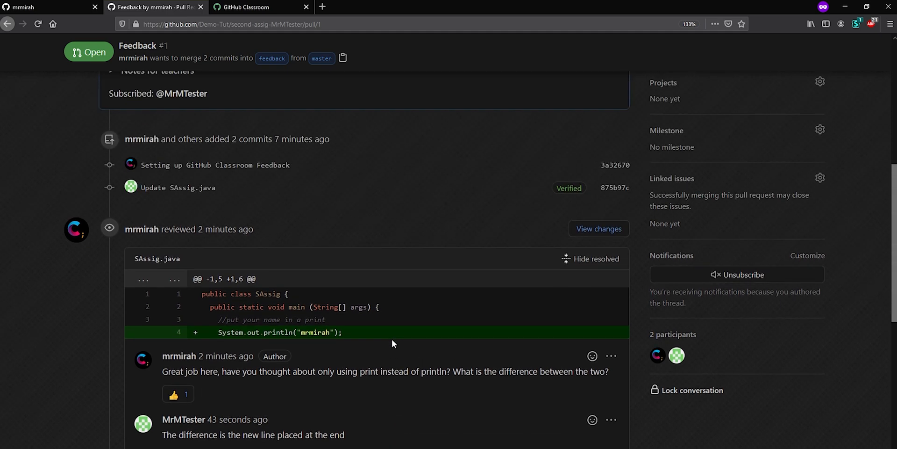
scroll(391, 341, "up", 3)
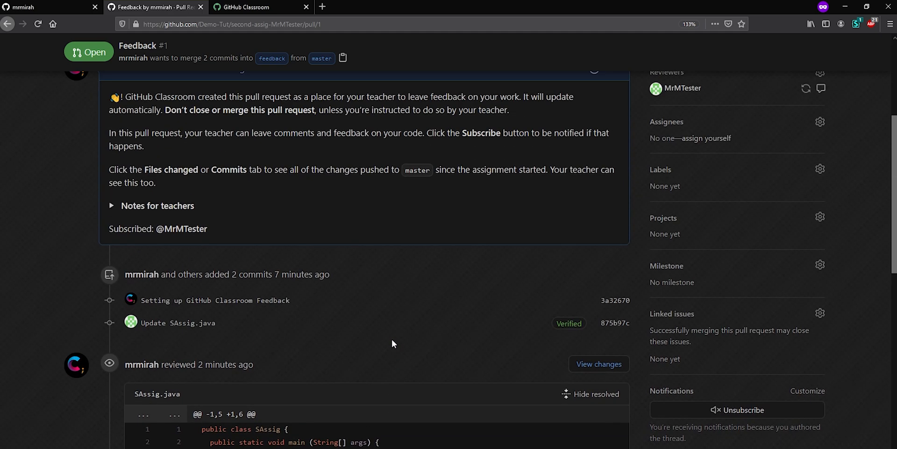
scroll(391, 338, "down", 7)
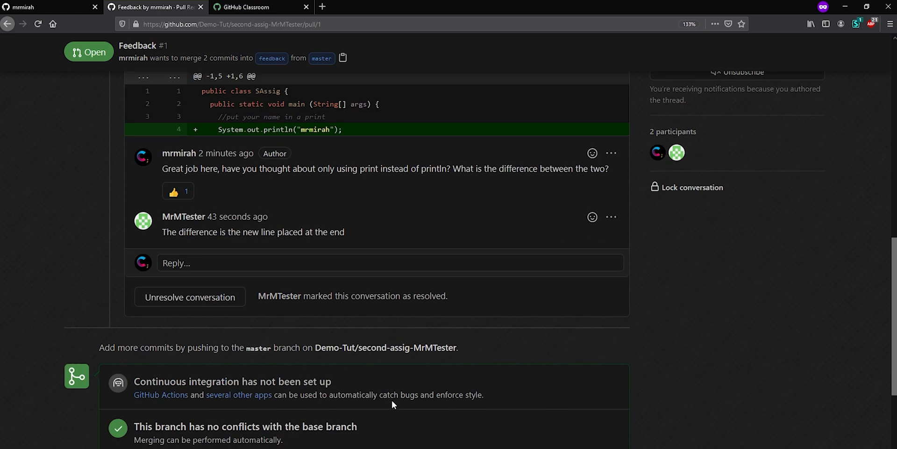
scroll(392, 400, "up", 2)
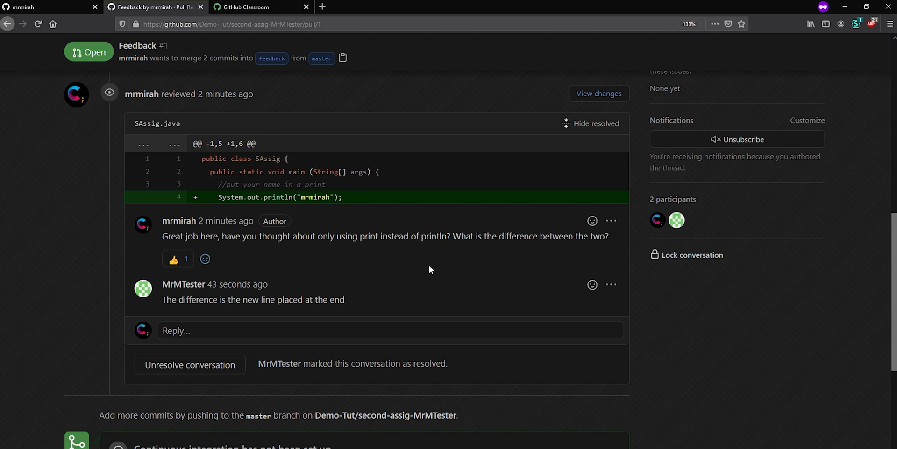
scroll(430, 269, "up", 6)
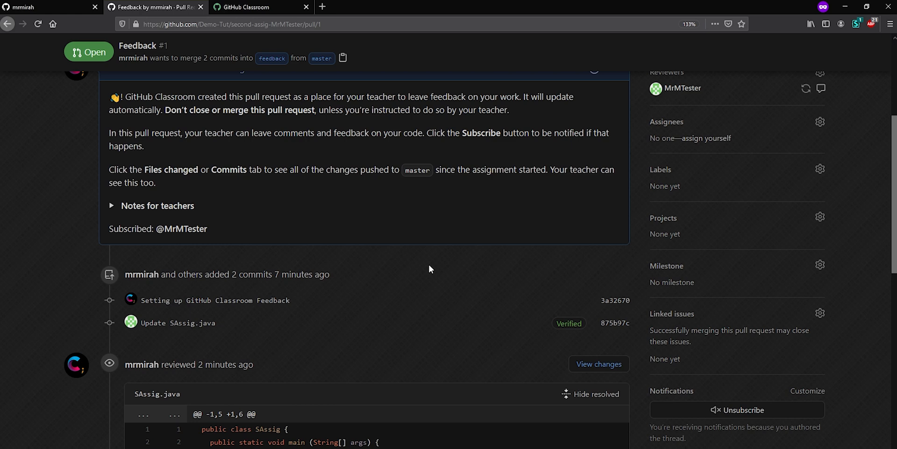
scroll(431, 269, "up", 3)
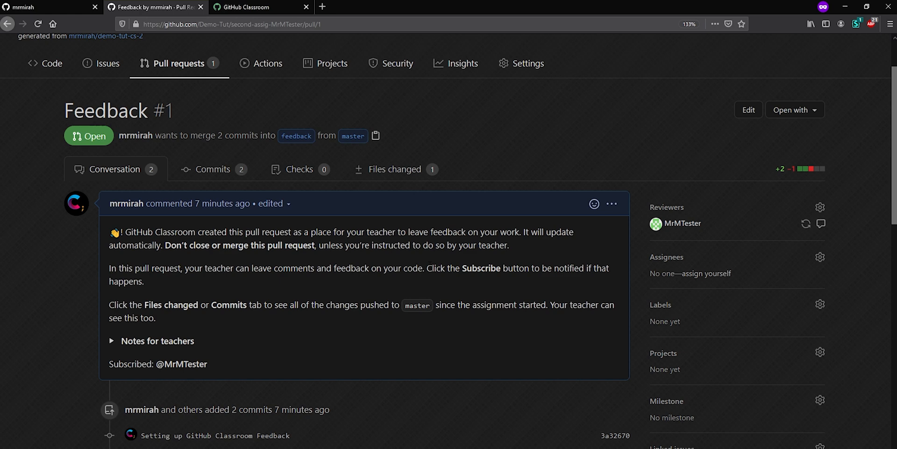
scroll(430, 268, "up", 2)
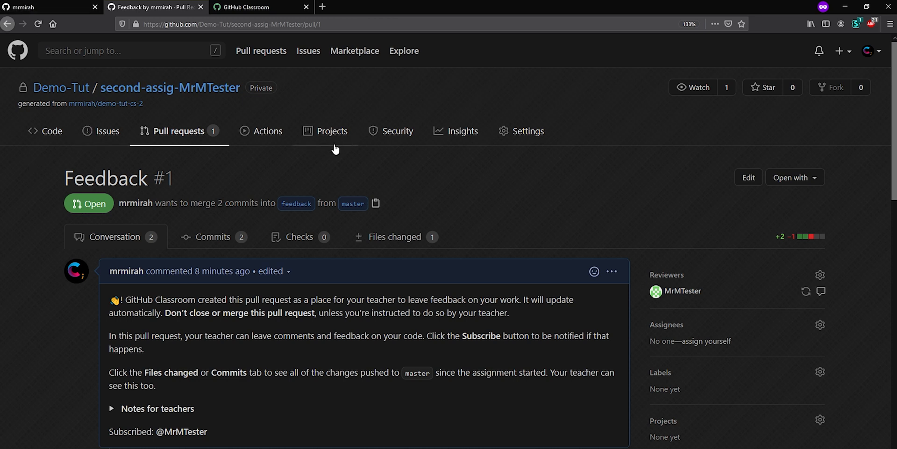
scroll(431, 310, "down", 3)
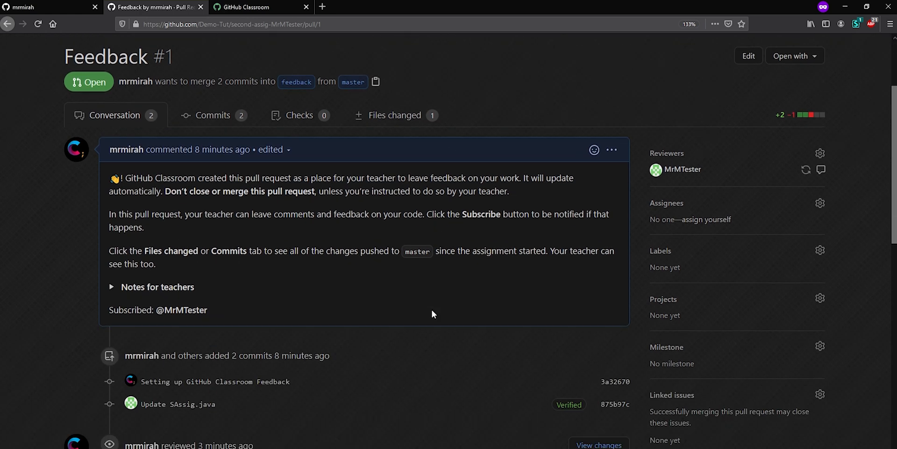
scroll(431, 308, "up", 3)
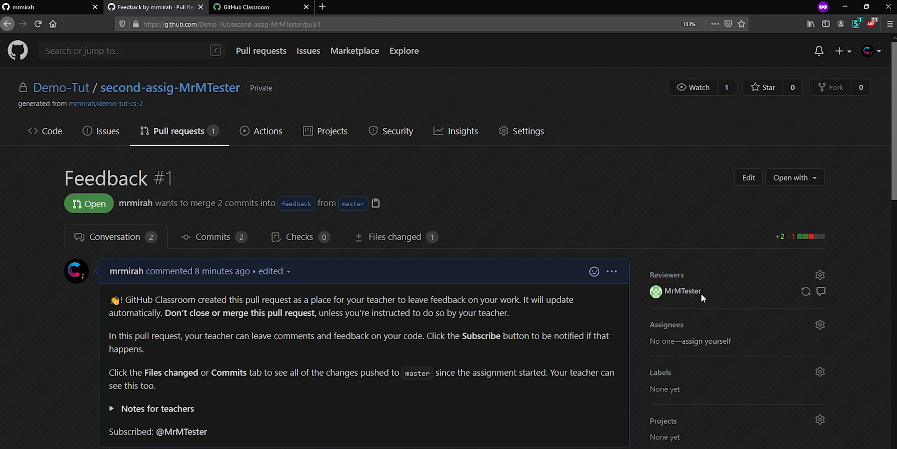
mouse_move(691, 293)
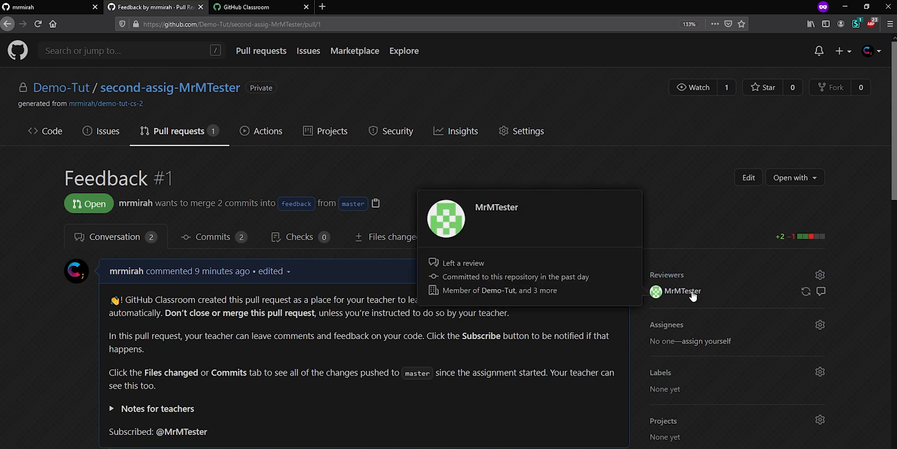